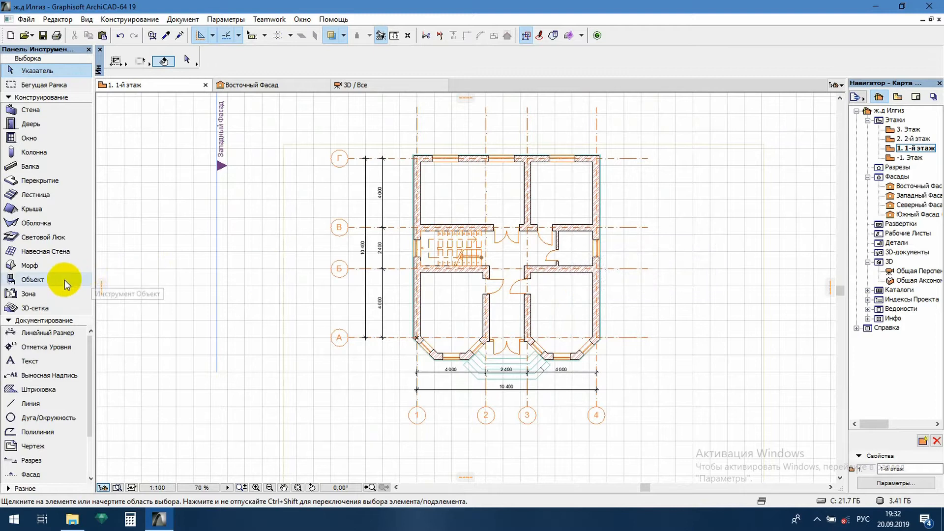
Open the default settings of the Object tool and expand the 1.4 Конструкции Строительные library folder
left_click(58, 281)
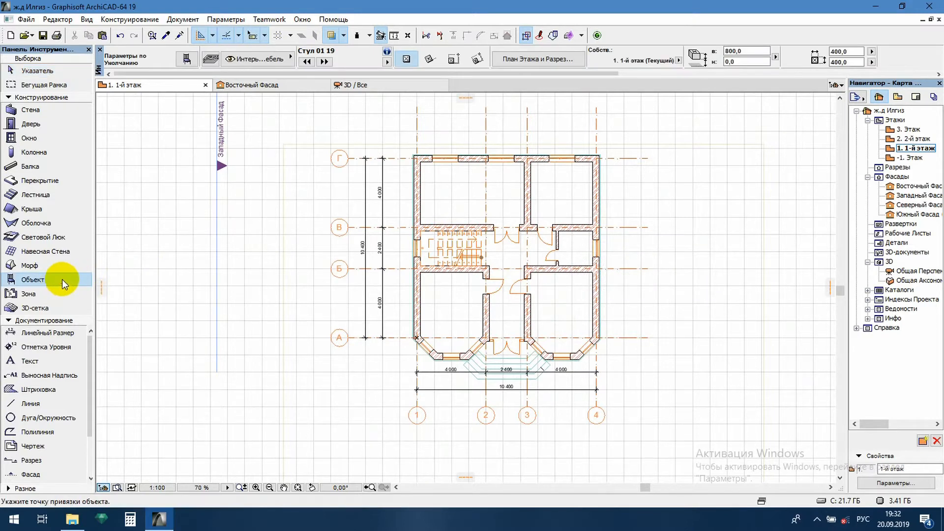
key("ctrl+t")
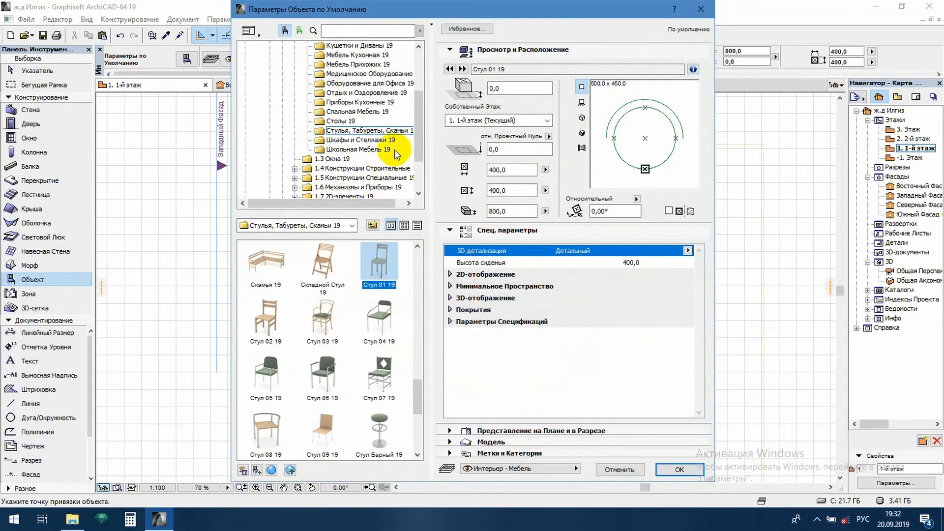
scroll(421, 143, "down", 1)
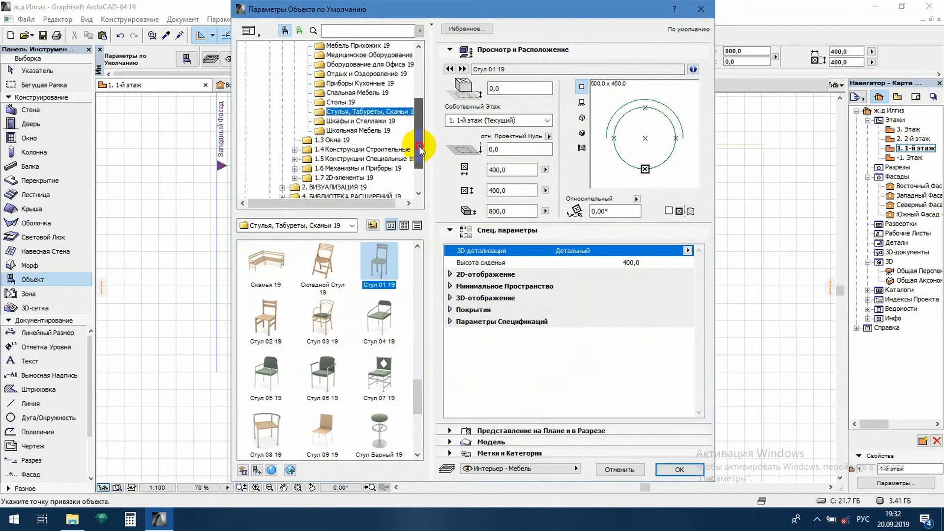
left_click(346, 147)
left_click(294, 141)
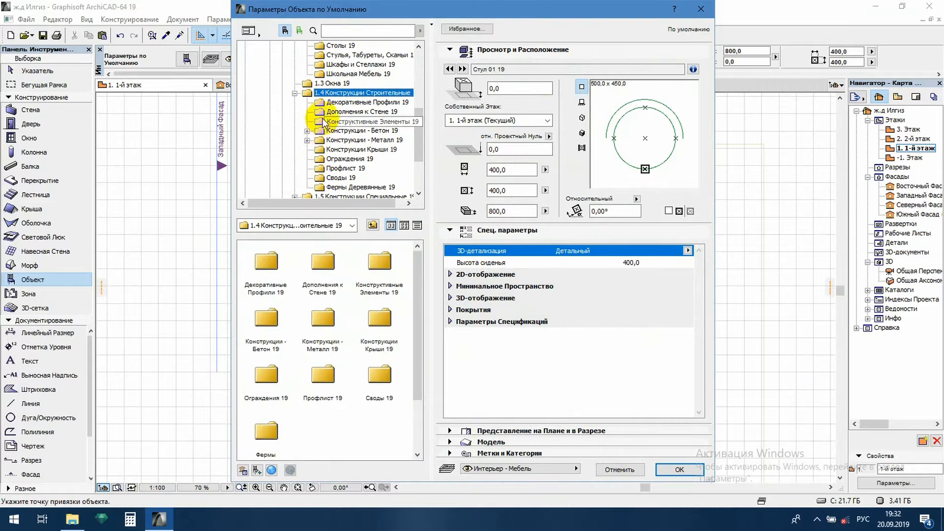
Browse the construction subfolders and choose Ограждение Деревянное 01 19 from the Ограждения 19 folder
left_click(339, 104)
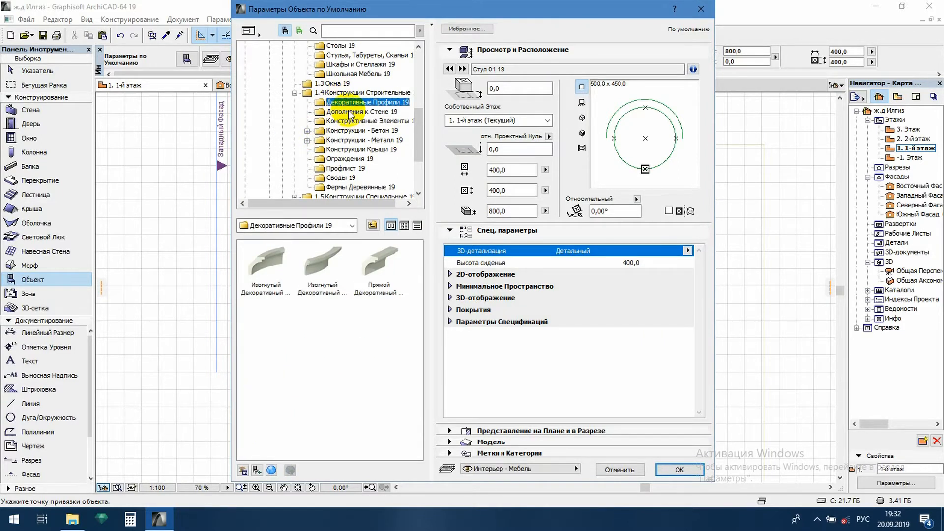
left_click(349, 113)
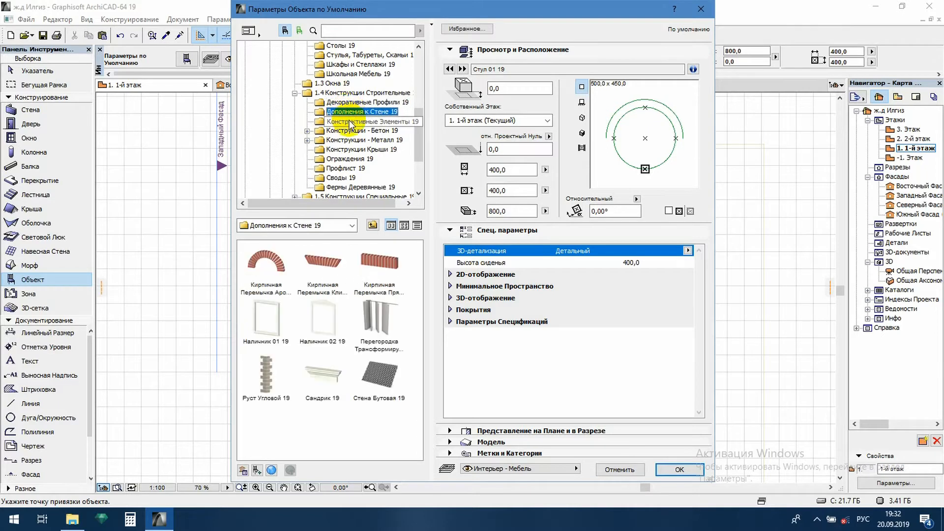
left_click(350, 121)
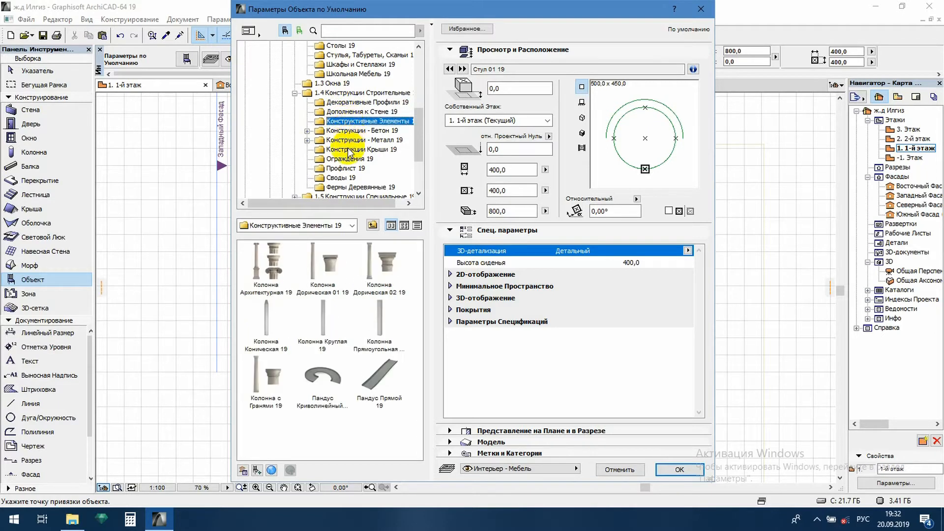
left_click(348, 150)
left_click(344, 160)
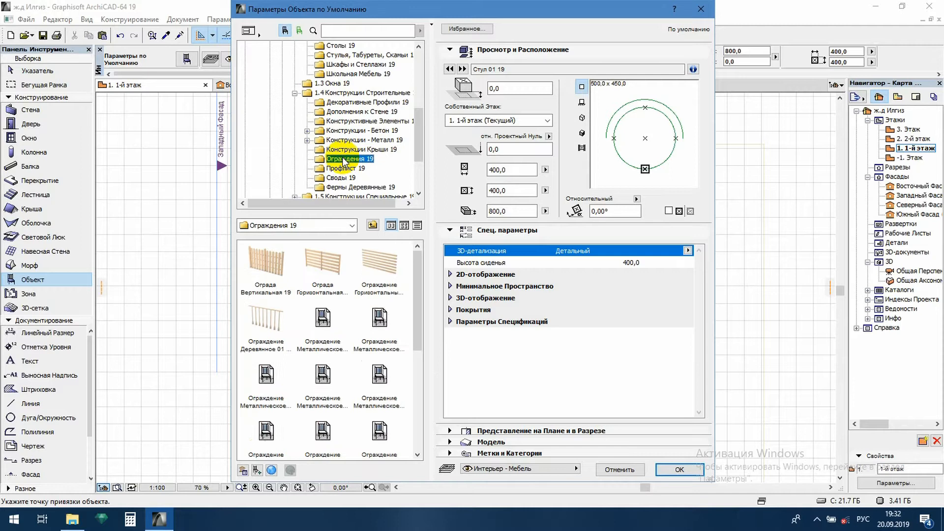
mouse_move(418, 293)
left_mouse_down()
mouse_move(416, 388)
mouse_move(409, 297)
mouse_move(415, 306)
left_mouse_up()
left_click(281, 317)
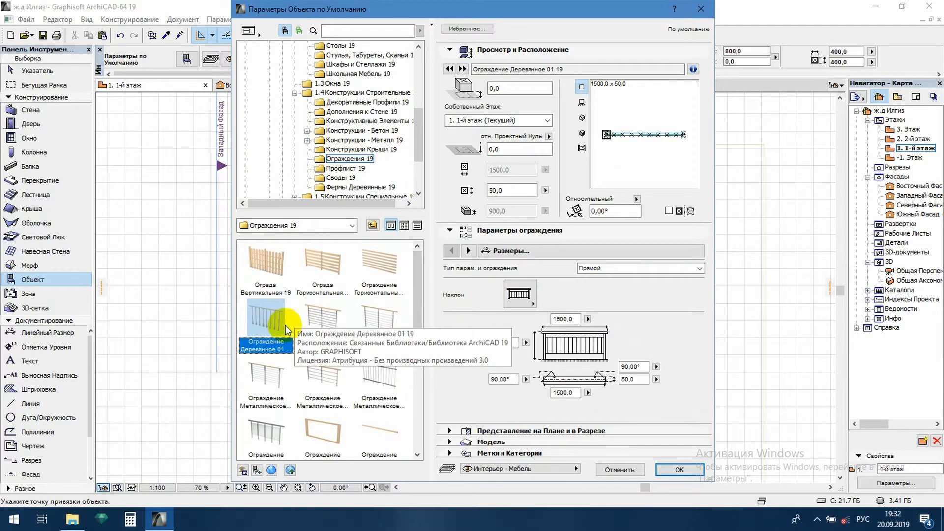
Set the railing's slope to Вертикальный and its handrail to width 100 and height 50, and accept the settings
left_click(526, 299)
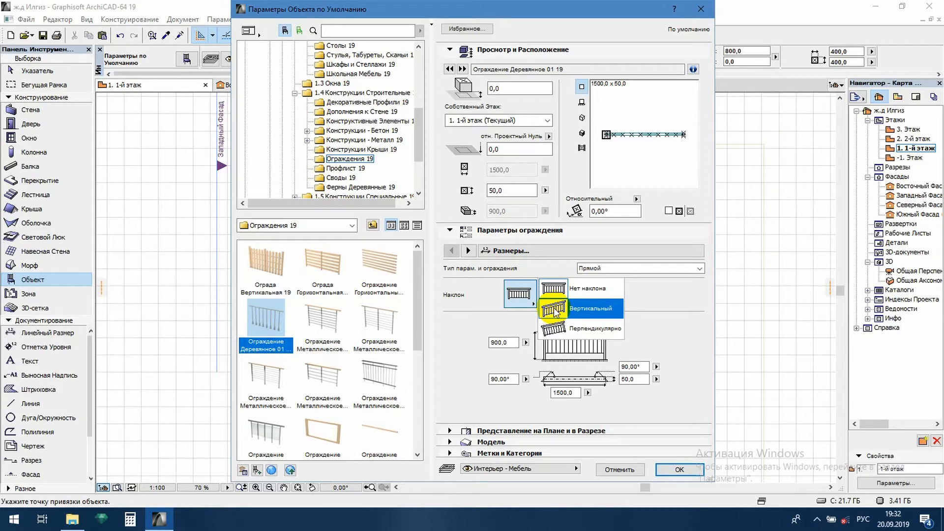
left_click(555, 311)
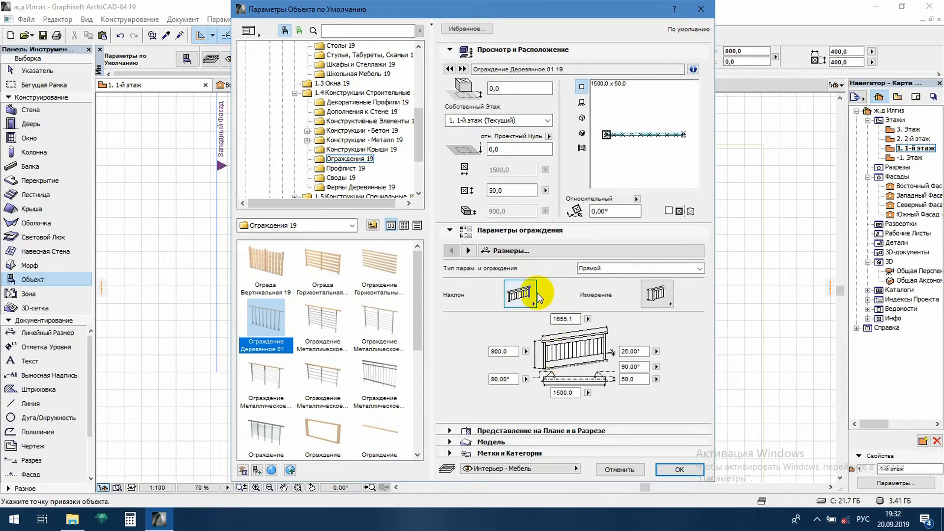
left_click(470, 251)
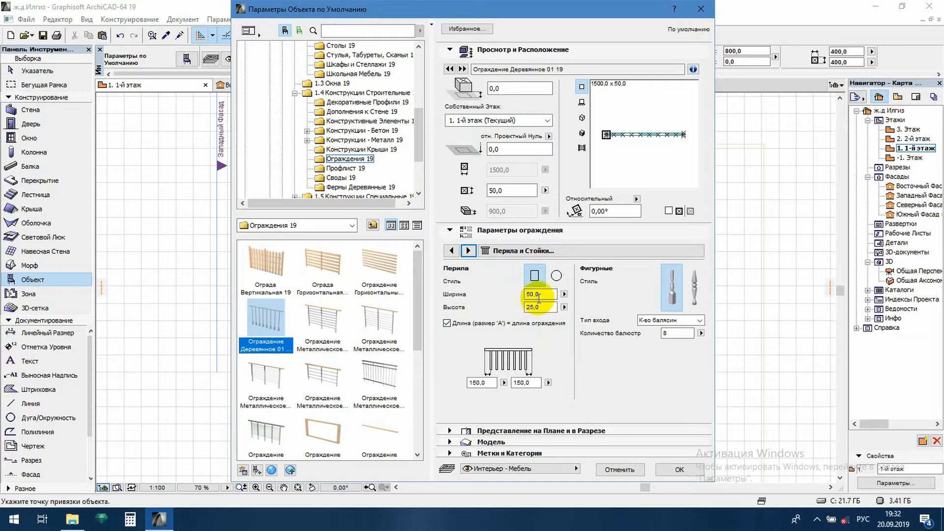
double_click(543, 294)
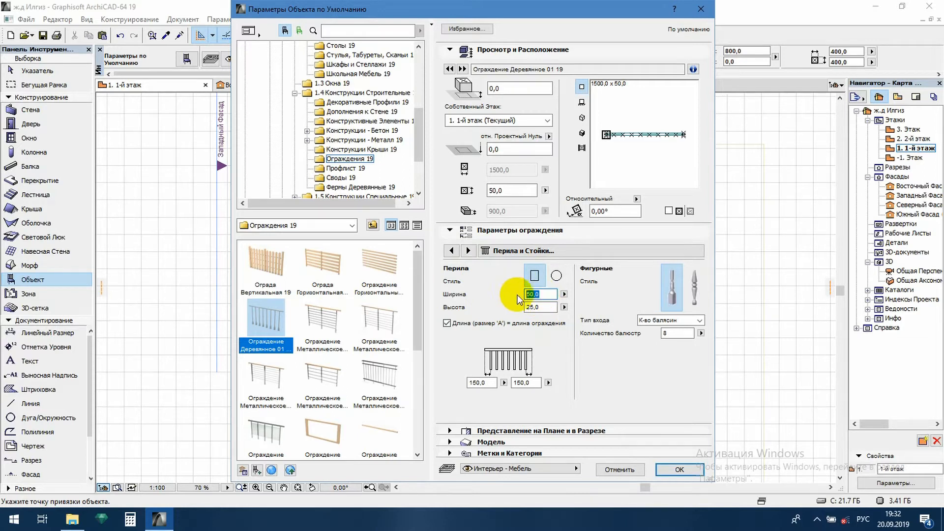
type("100")
left_click(551, 308)
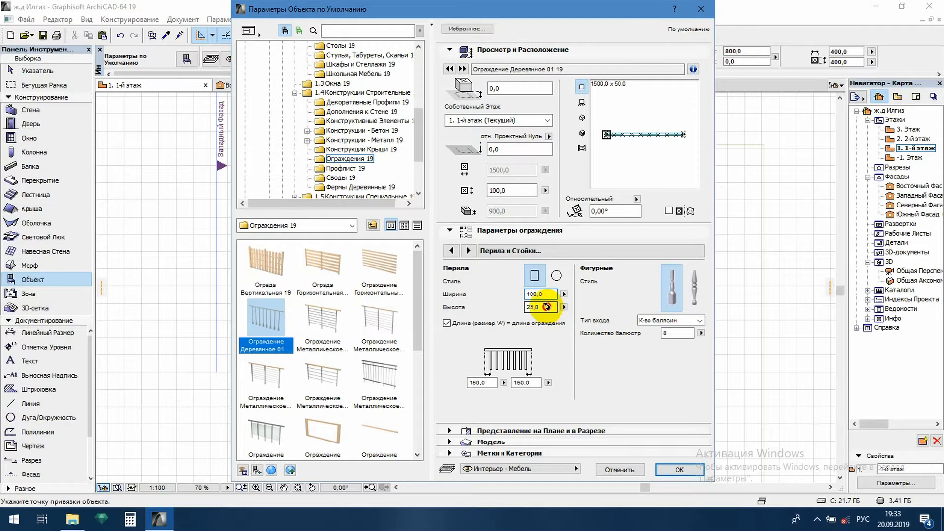
type("50")
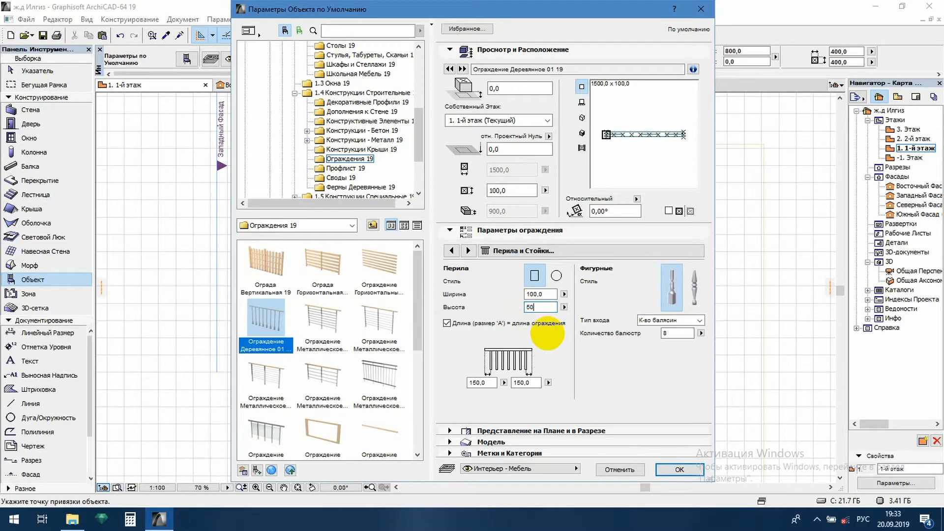
key("Return")
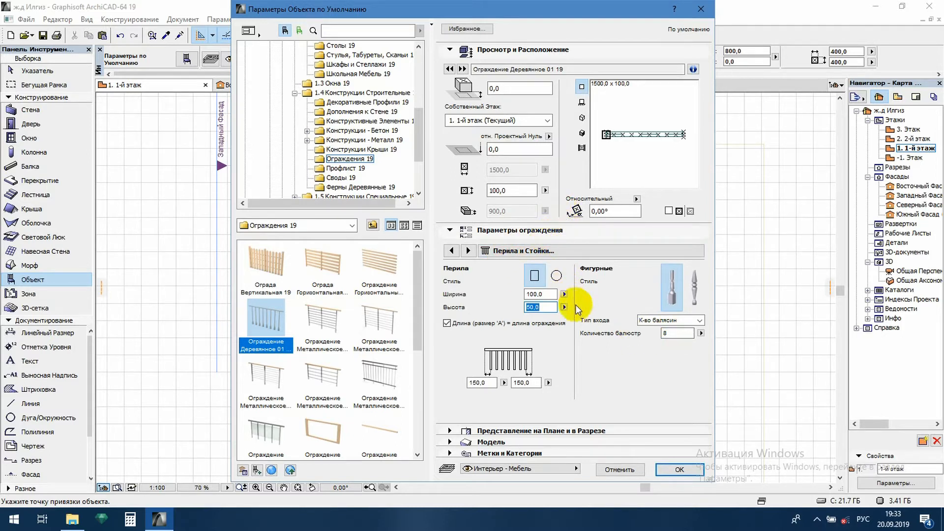
left_click(679, 470)
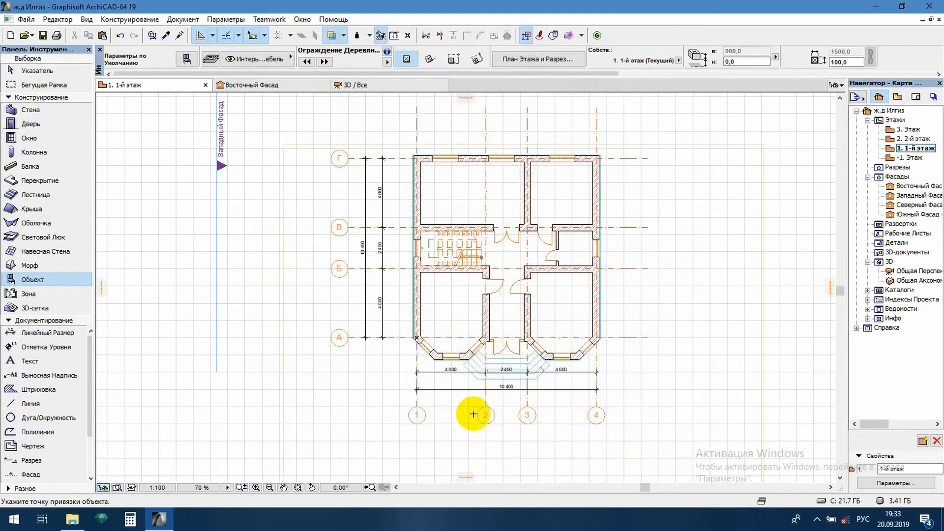
Place the wooden railing on the floor plan at the left side of the entrance landing's front edge
scroll(507, 401, "up", 4)
scroll(508, 399, "up", 3)
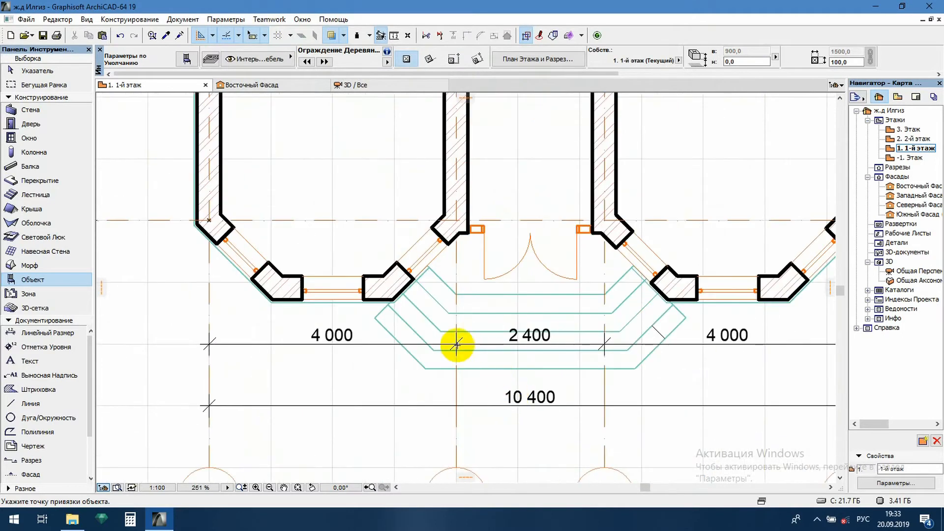
left_click(433, 291)
key("Escape")
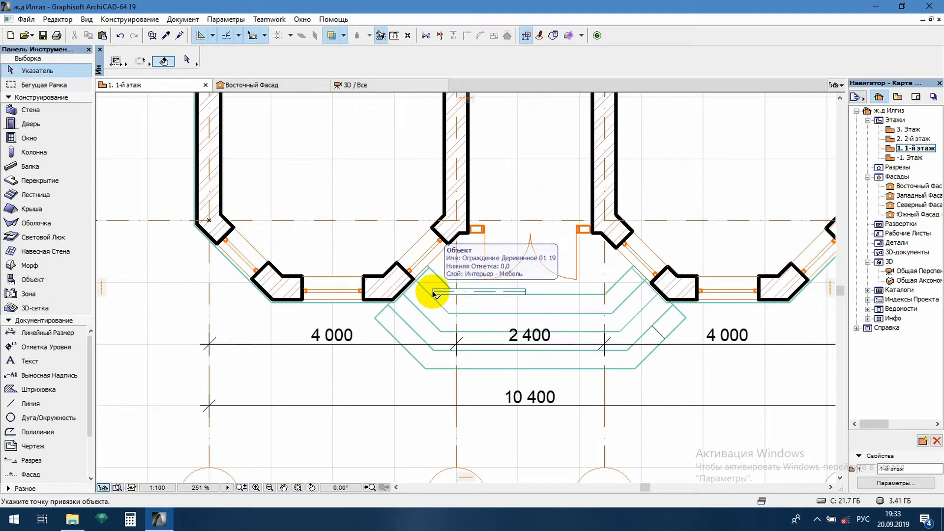
Examine the placed railing at the entrance steps in the 3D view
key("F3")
scroll(536, 359, "down", 10)
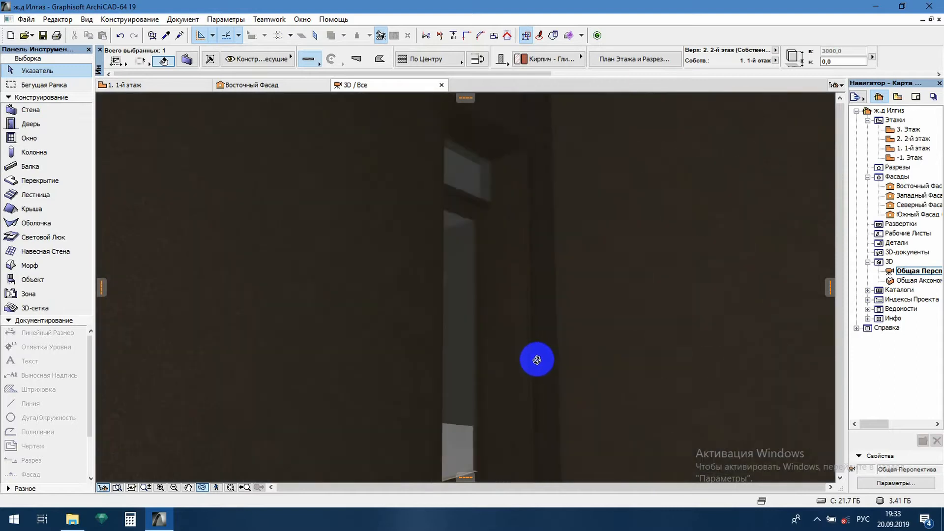
left_click_drag(437, 360, 598, 312)
scroll(558, 379, "up", 5)
scroll(554, 374, "up", 4)
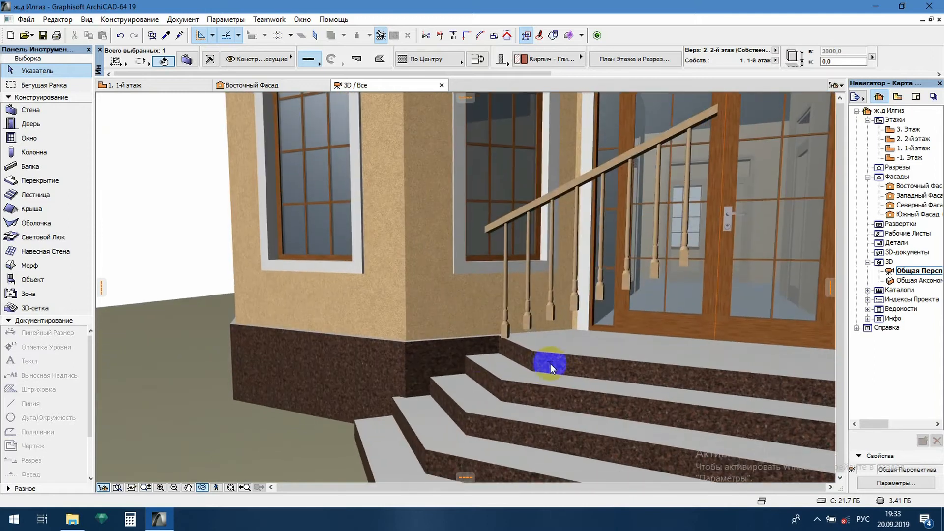
left_click_drag(480, 348, 556, 330)
Change the selected railing's baluster style to the second, turned shape on the Перила и Стойки page
left_click(541, 250)
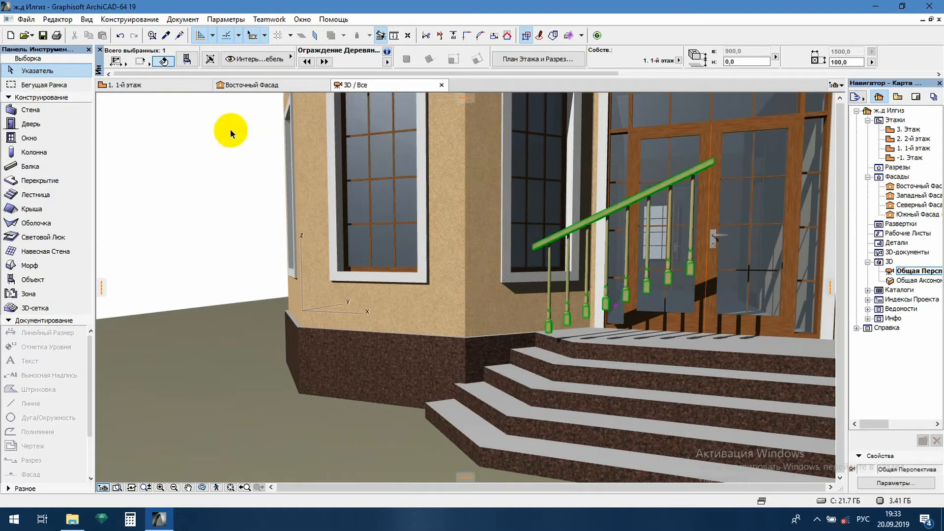
left_click(185, 59)
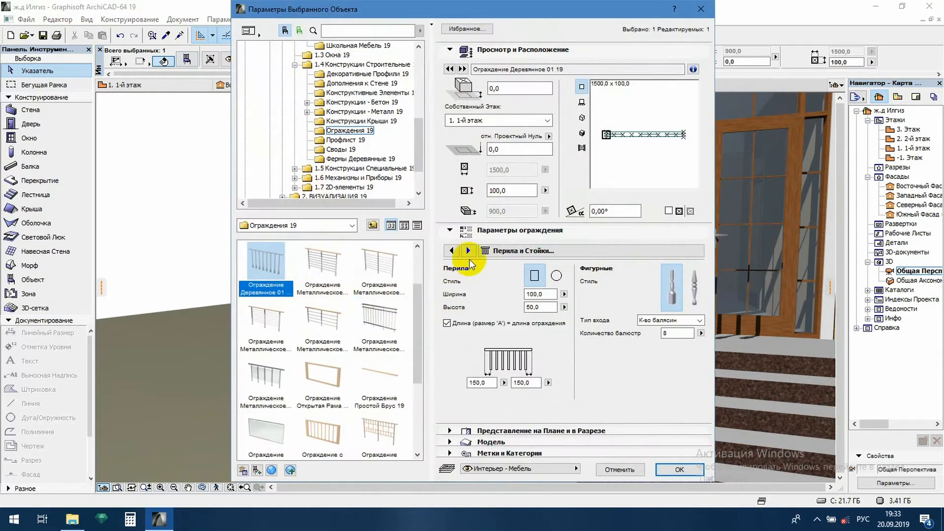
left_click(468, 251)
left_click(469, 251)
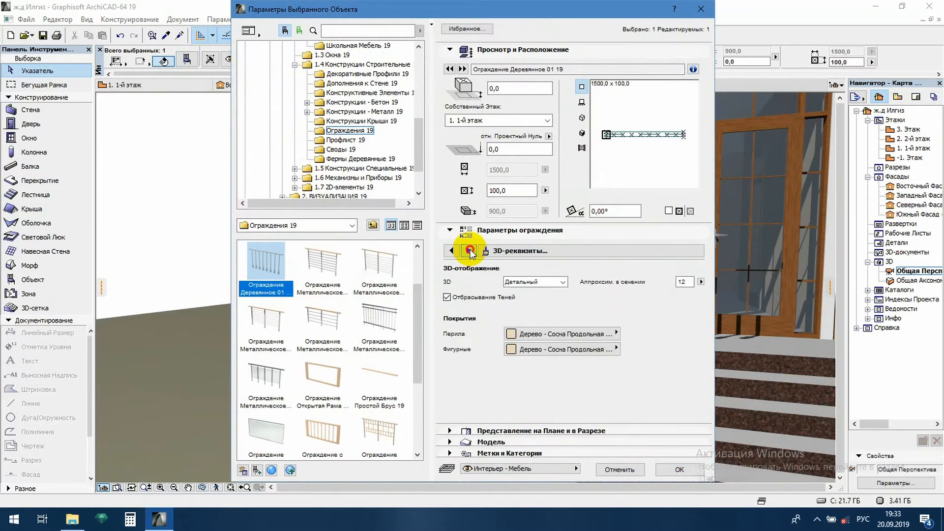
left_click(469, 251)
left_click(452, 251)
left_click(453, 252)
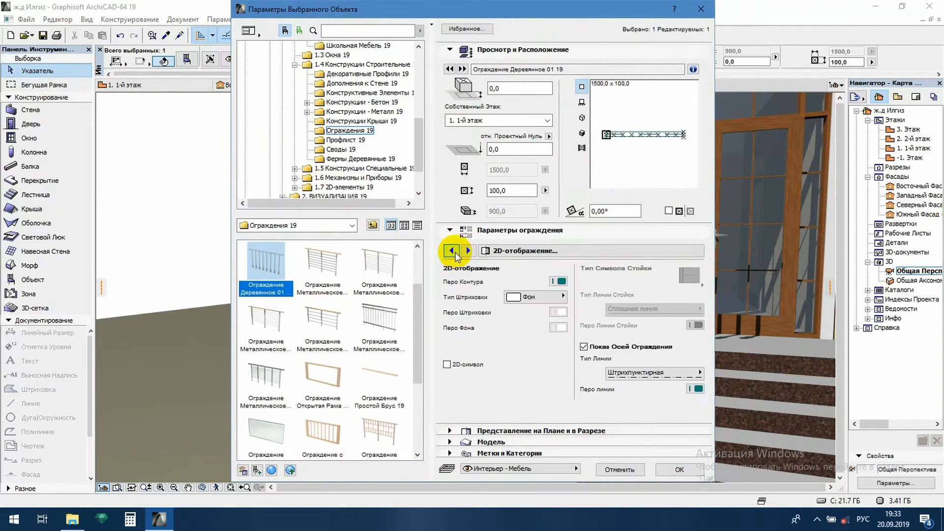
left_click(453, 251)
left_click(453, 250)
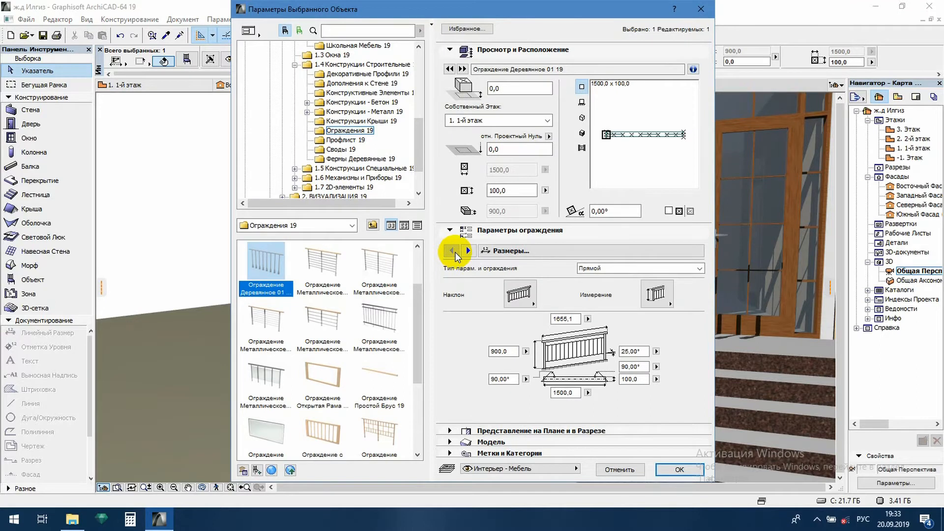
left_click(469, 251)
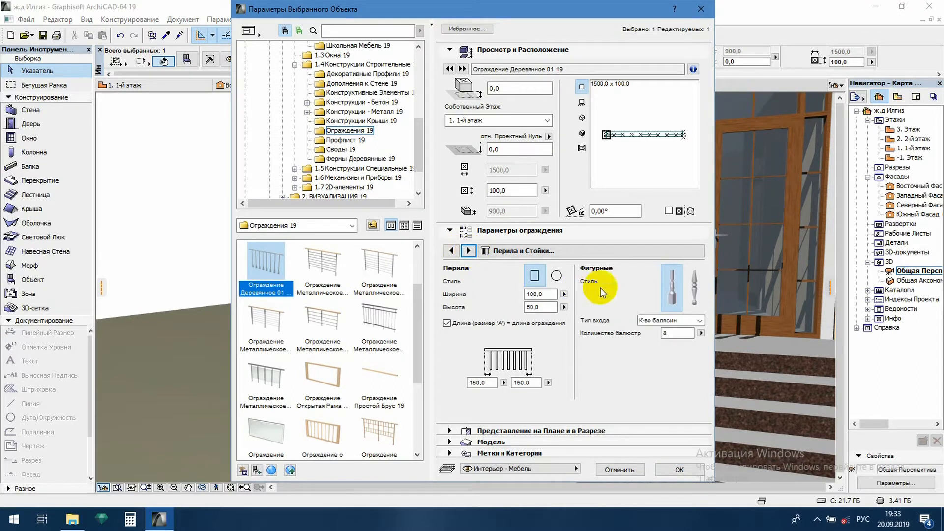
left_click(695, 290)
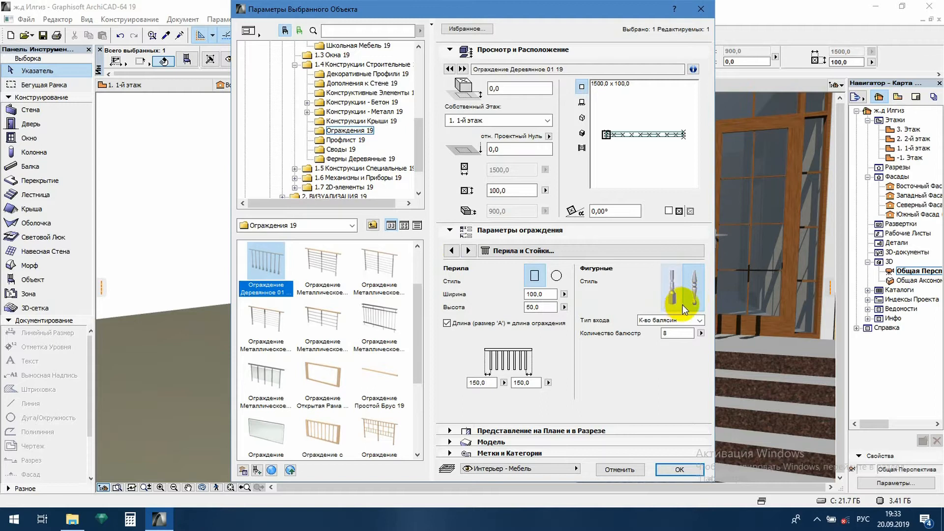
left_click(674, 470)
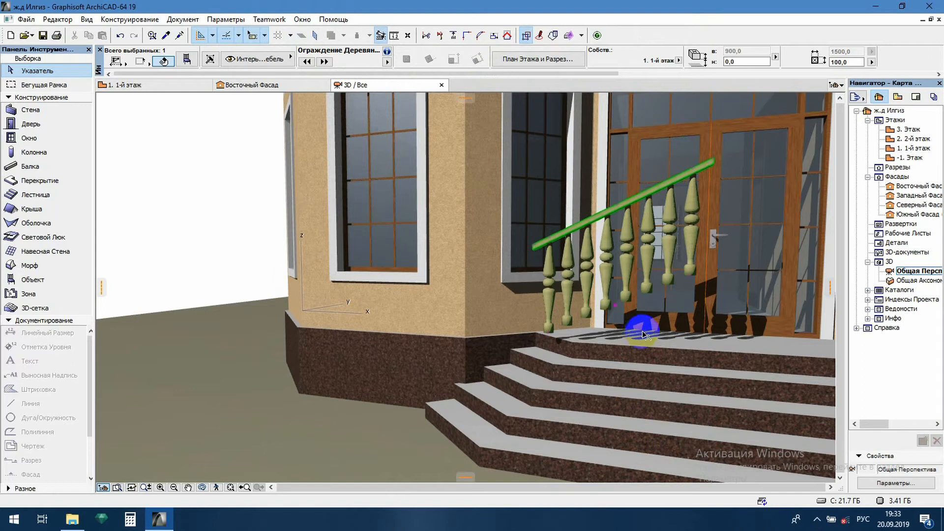
Rotate the railing on the first-floor plan by 45° about its right end so it slopes down to the left
key("F2")
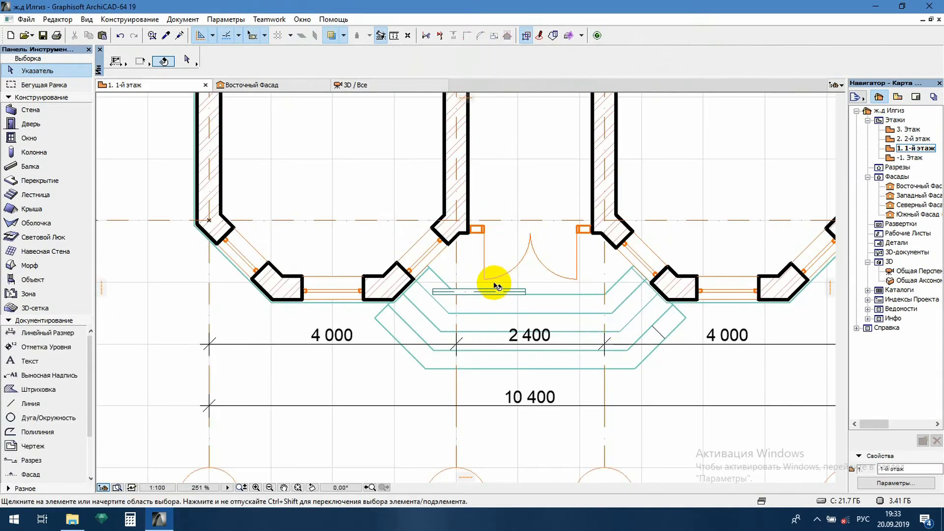
left_click(556, 303)
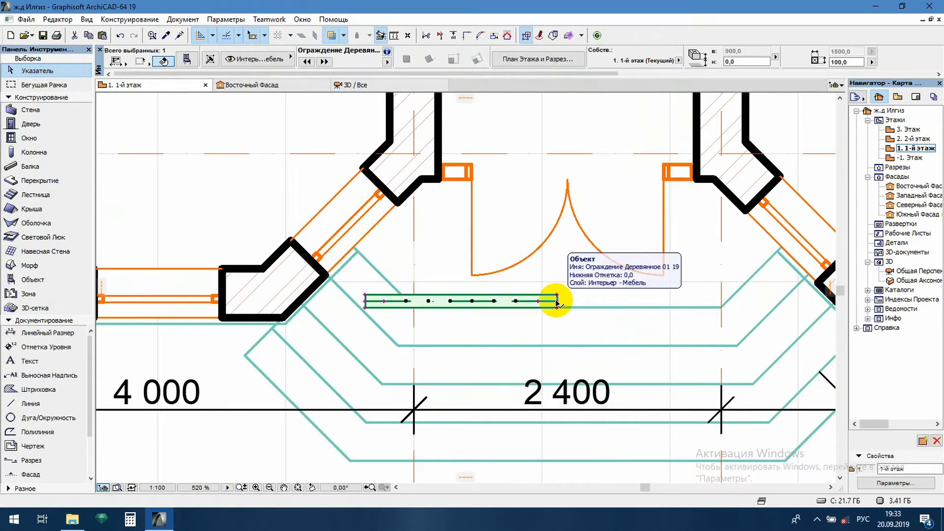
key("ctrl+e")
left_click(556, 302)
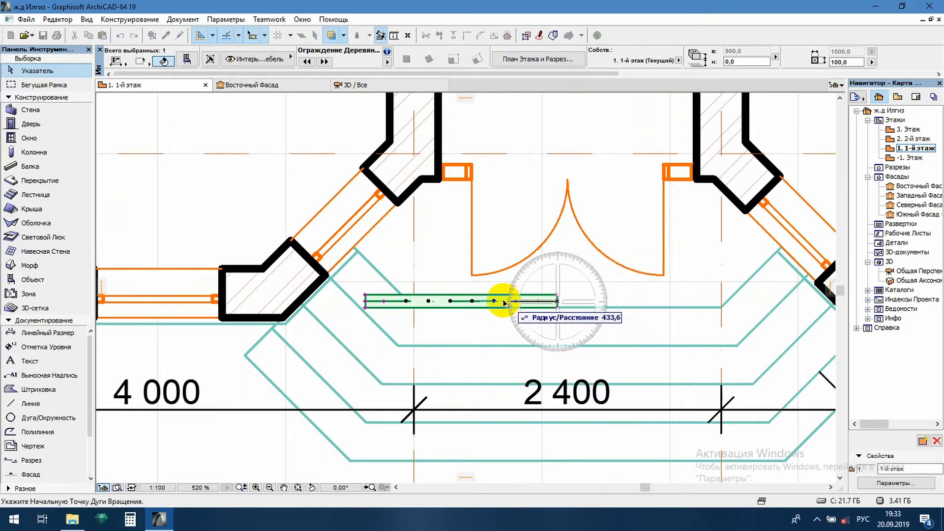
left_click(457, 302)
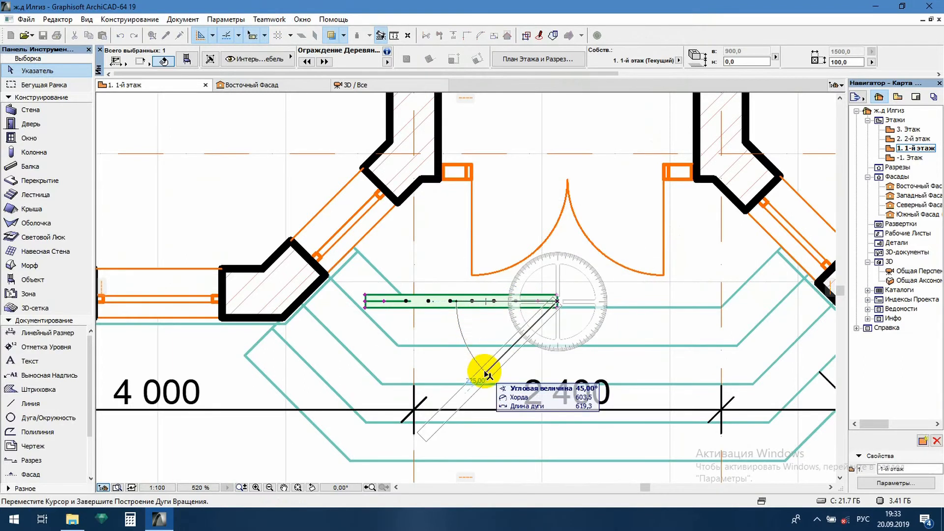
left_click(488, 376)
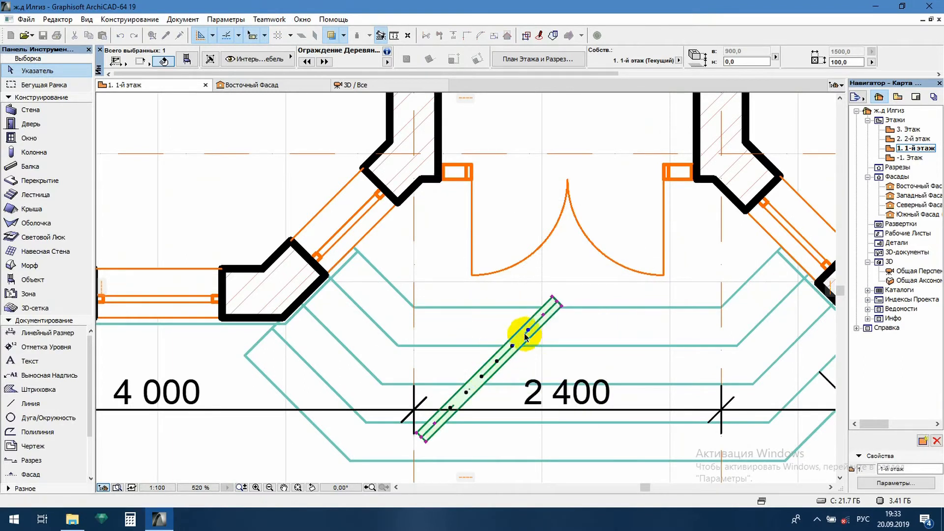
Move the sloped railing to the left side of the entrance steps, with its upper end at the landing's corner
key("ctrl+d")
left_click(555, 300)
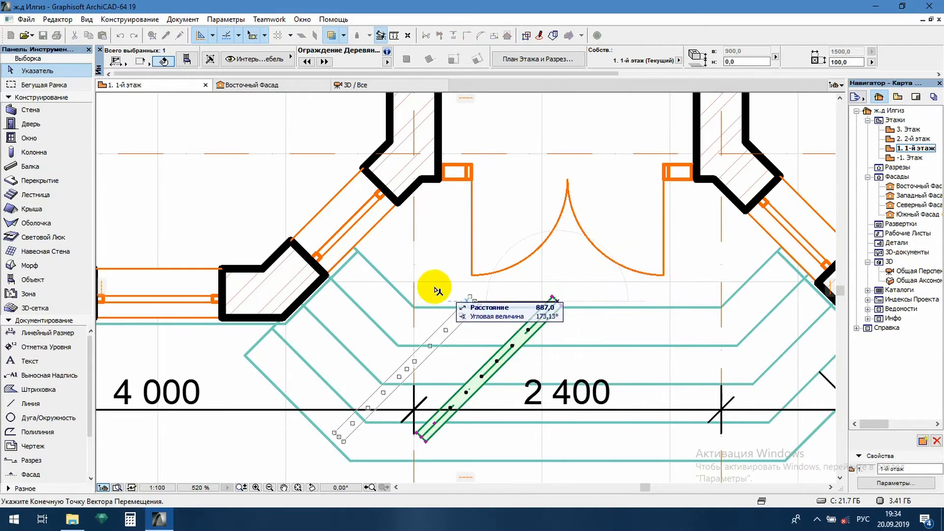
left_click(369, 251)
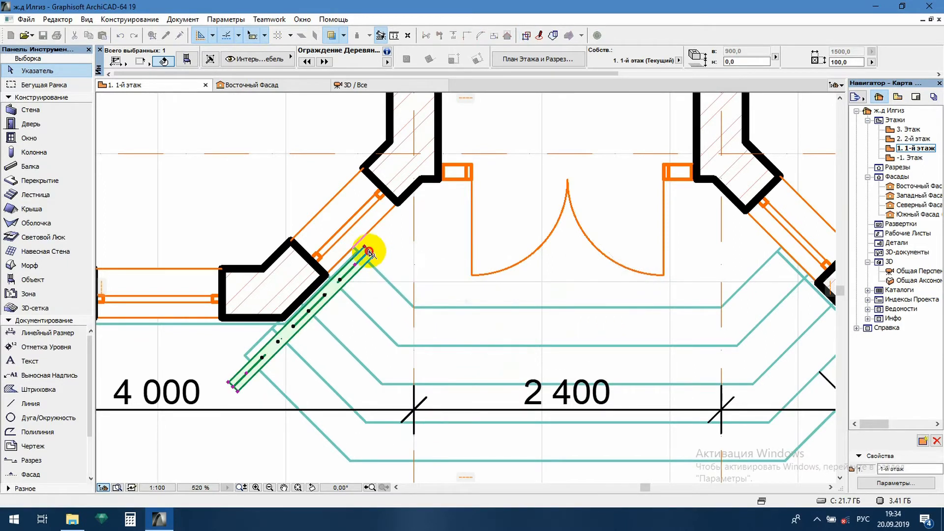
Shorten the railing to 1350 mm from its lower end and set its number of balusters to 6
left_click(233, 386)
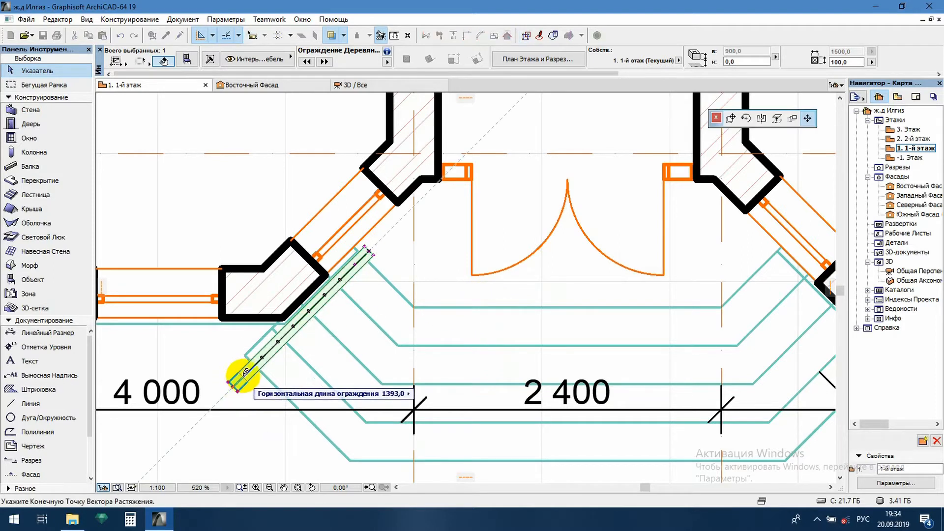
left_click(248, 370)
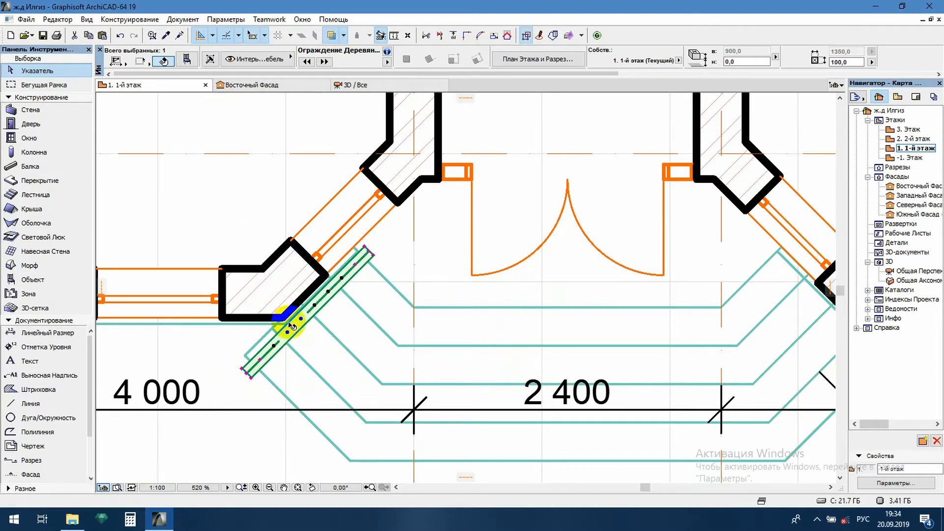
left_click(187, 60)
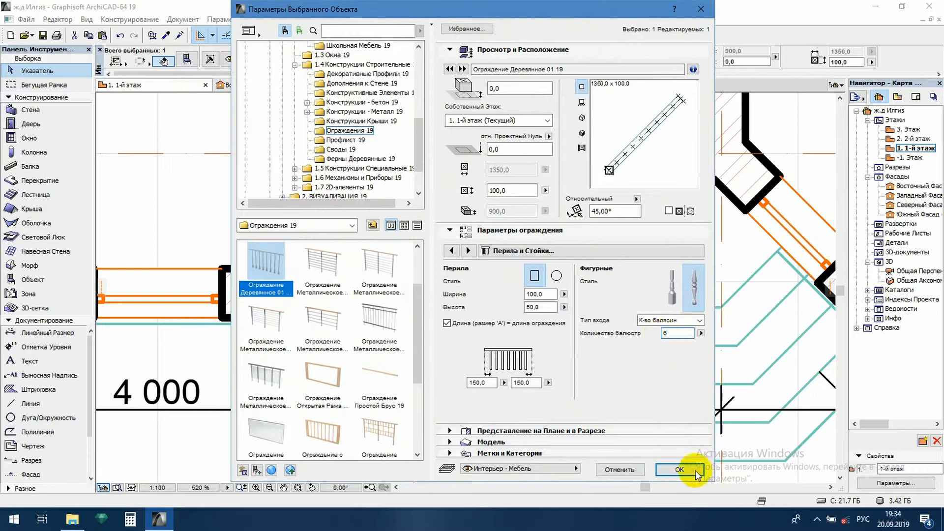
left_click(680, 470)
Lower the railing vertically in the 3D view so its foot stands on the bottom step, at an elevation of about -670 mm
key("F3")
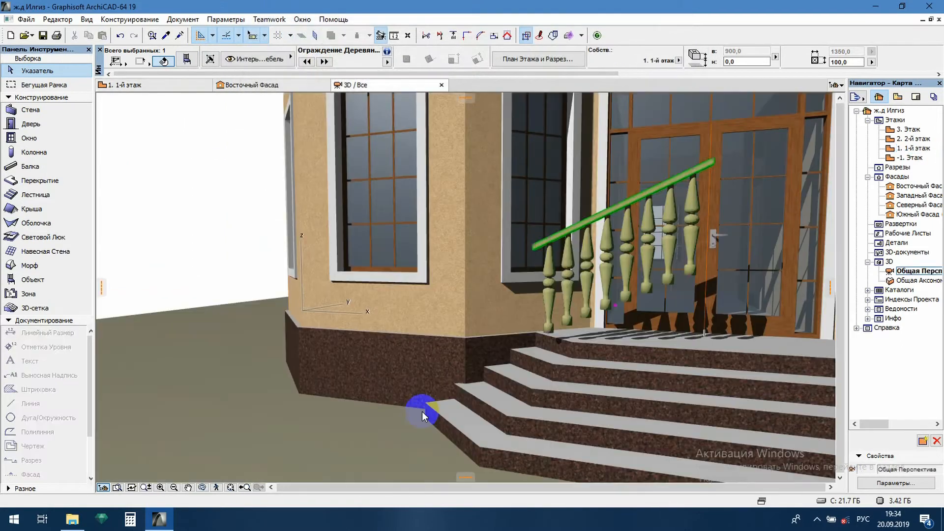
scroll(444, 331, "up", 1)
left_click(437, 334)
left_click(435, 336)
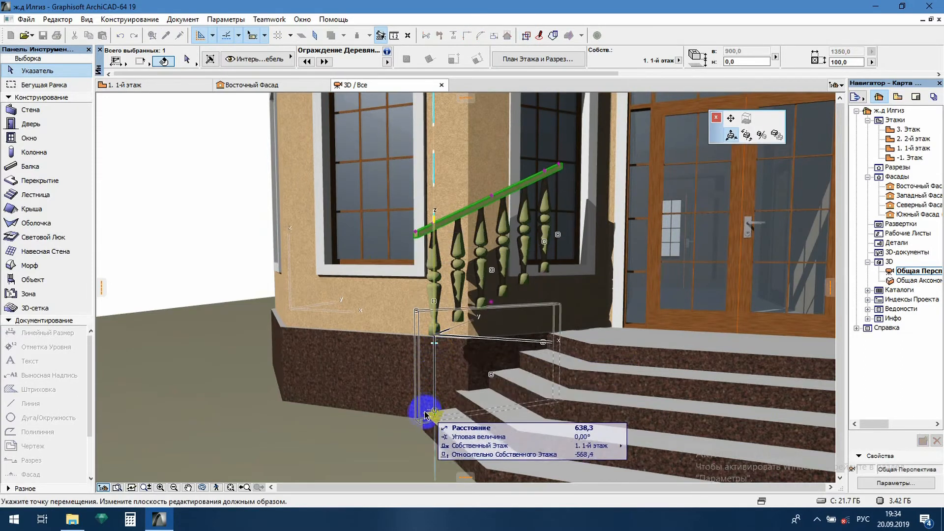
left_click(424, 414)
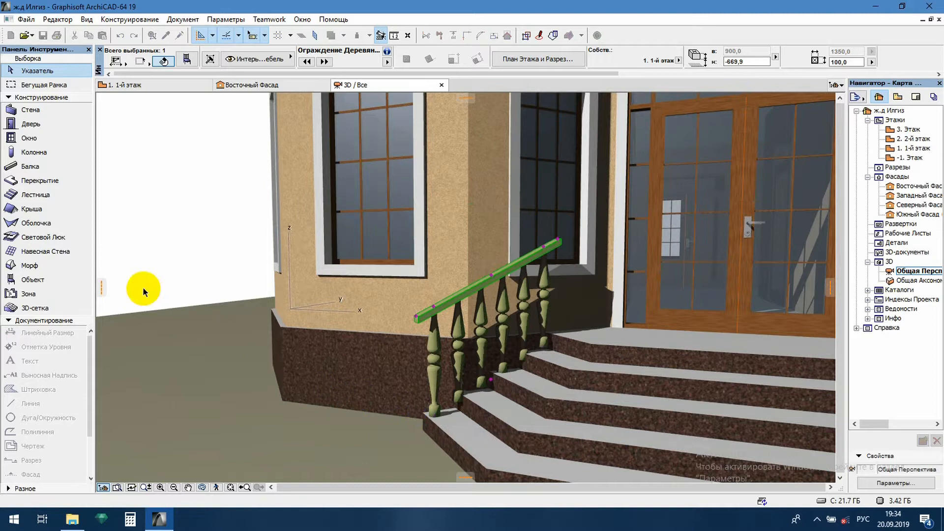
Mirror the railing on the first-floor plan across the vertical centre axis of the entrance steps to their right side
left_click(143, 219)
middle_click_drag(312, 290, 430, 293, "shift")
scroll(341, 297, "down", 5)
middle_click_drag(341, 297, 492, 336, "shift")
left_click_drag(491, 337, 494, 339, "shift")
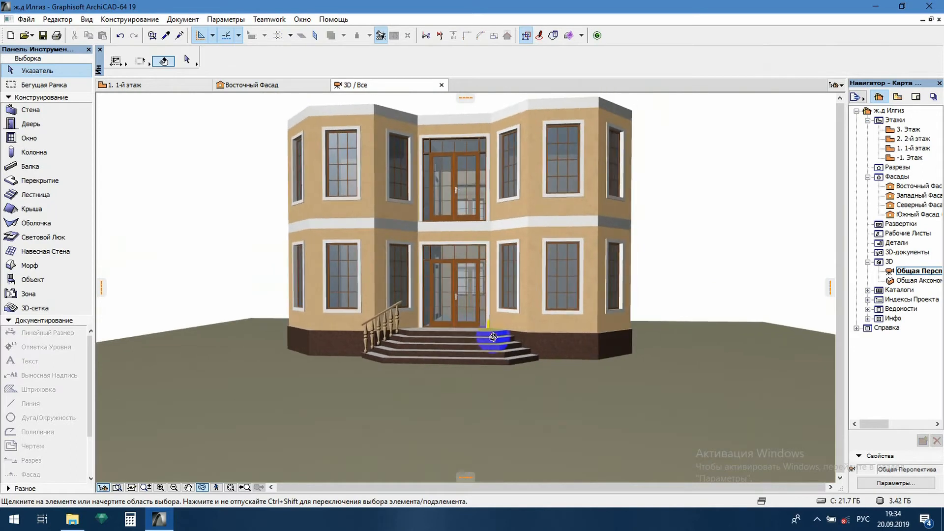
key("F2")
scroll(432, 317, "down", 4)
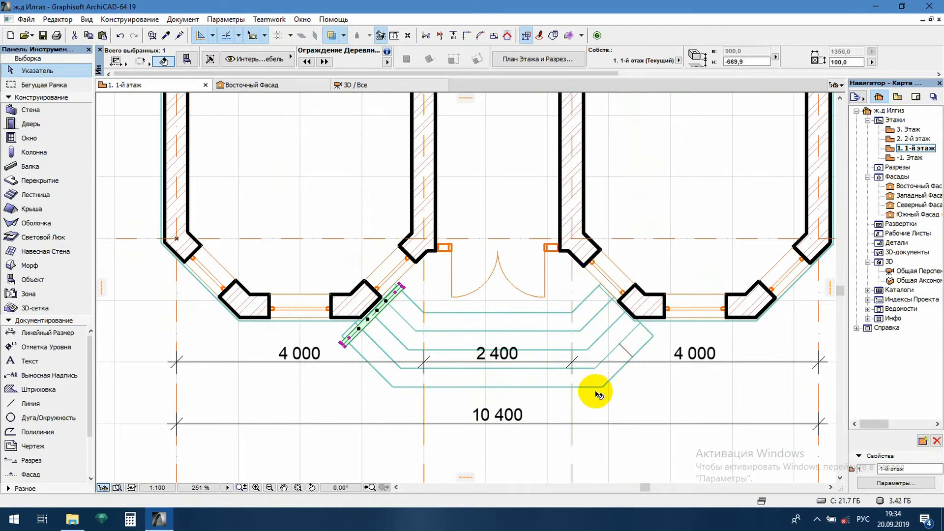
key("ctrl+m")
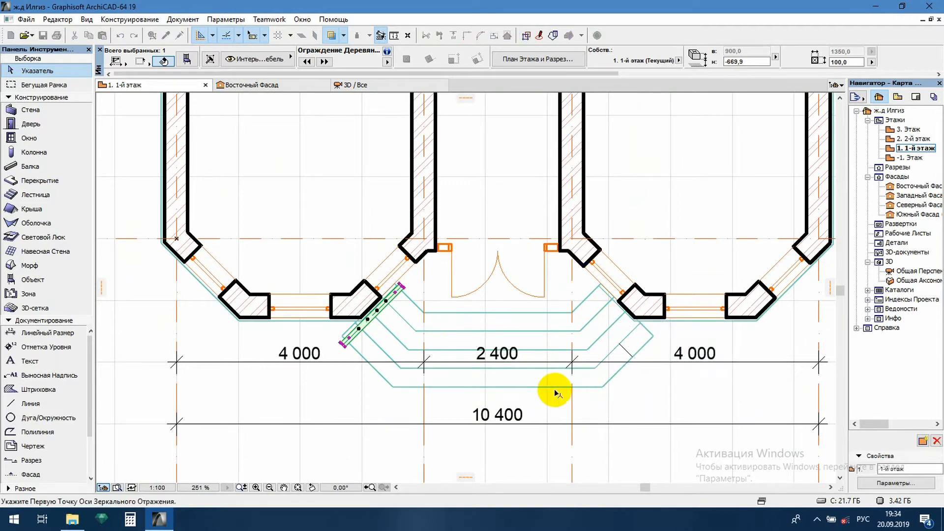
left_click(498, 387)
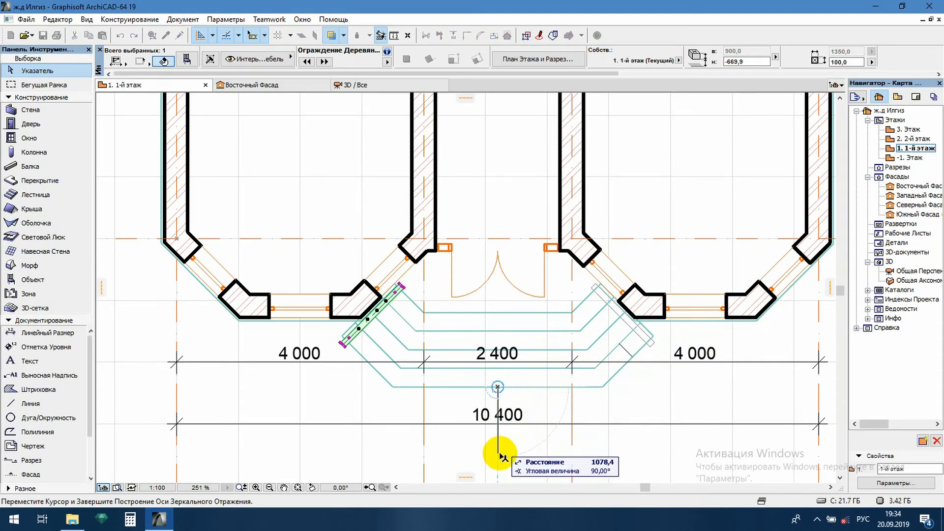
left_click(500, 455)
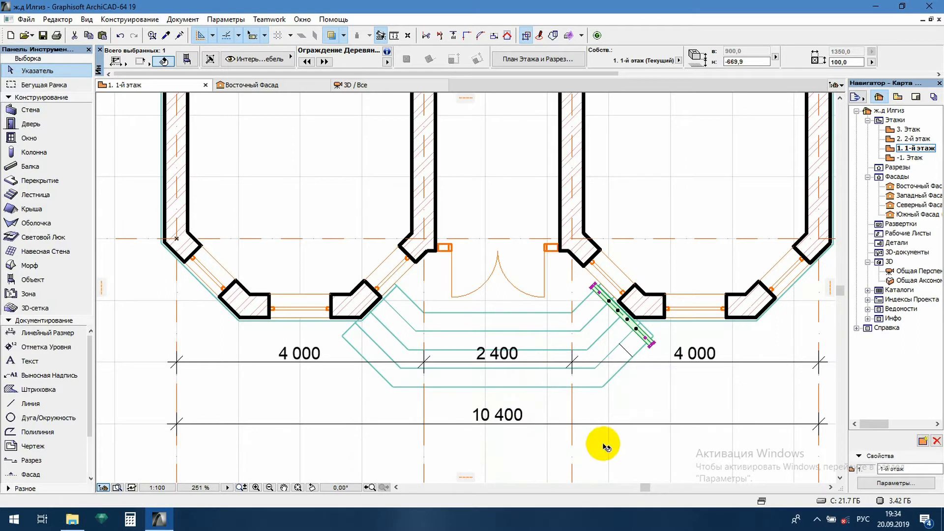
Mirror a copy of the right railing back to the left side of the steps across the same centre axis
key("ctrl+m")
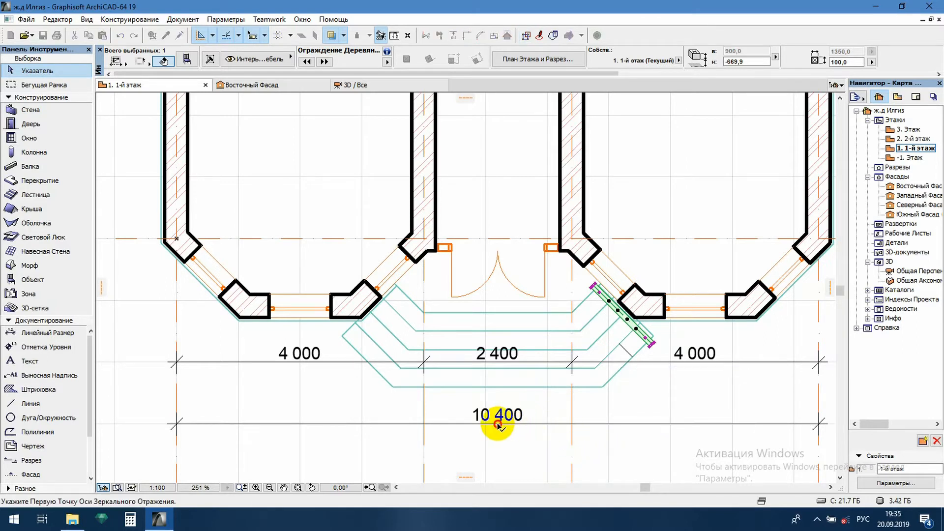
left_click(497, 424)
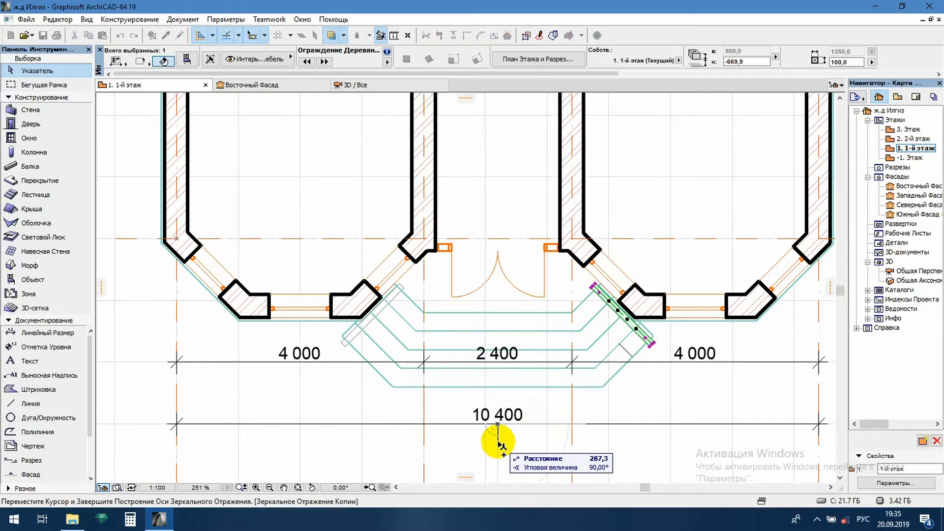
left_click(499, 445)
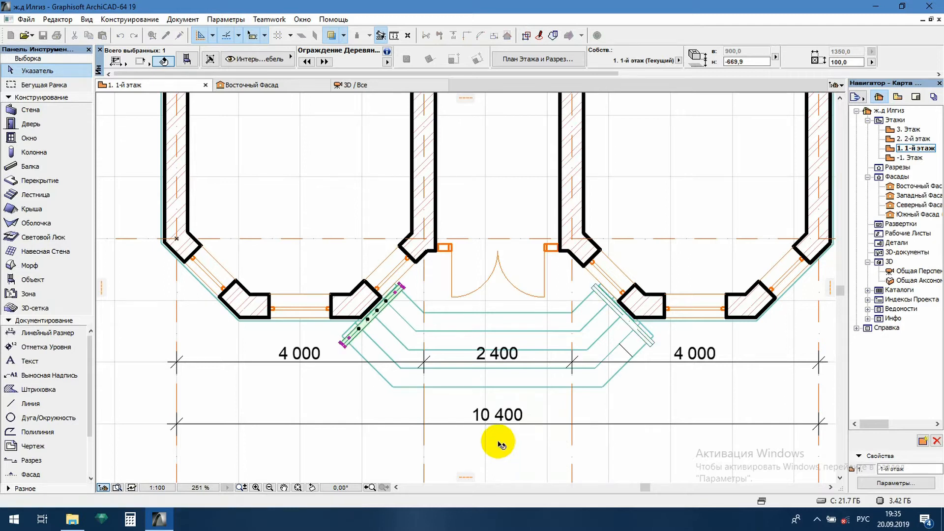
Examine both entrance railings from the front of the house in the 3D view
key("F3")
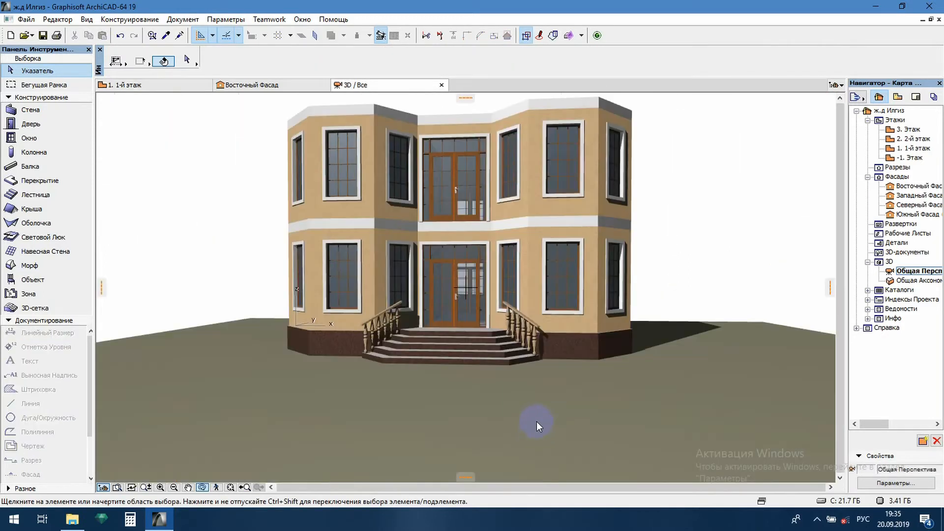
scroll(474, 252, "up", 3)
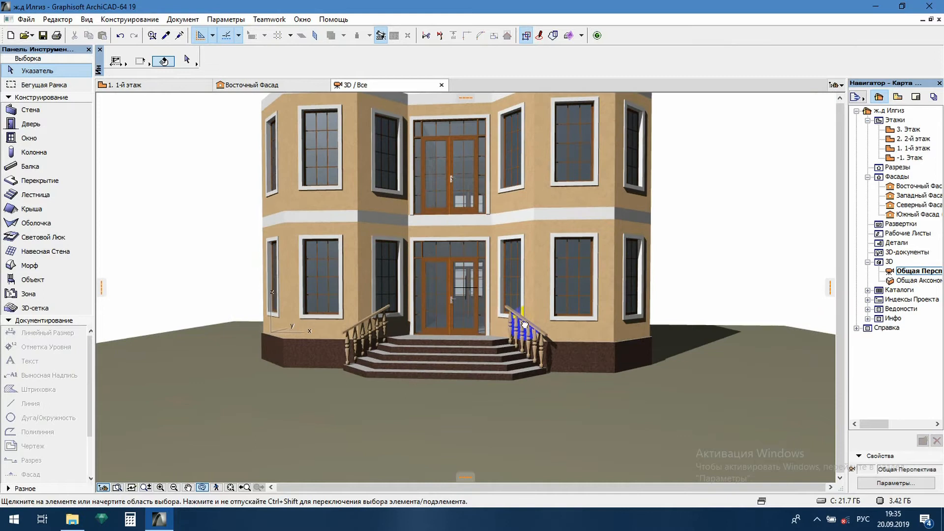
middle_click_drag(658, 317, 629, 334, "shift")
scroll(629, 334, "down", 5)
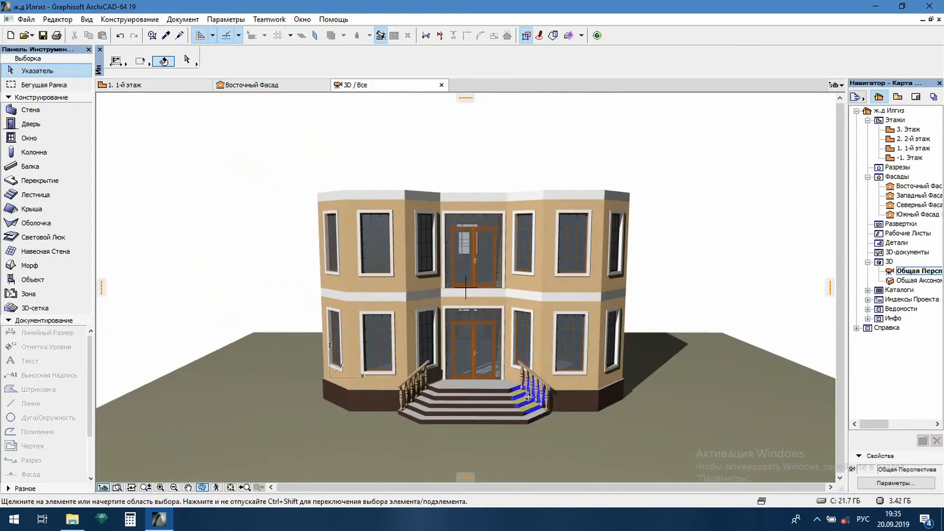
mouse_move(522, 375)
left_mouse_down()
mouse_move(407, 364)
mouse_move(532, 383)
mouse_move(522, 374)
left_mouse_up()
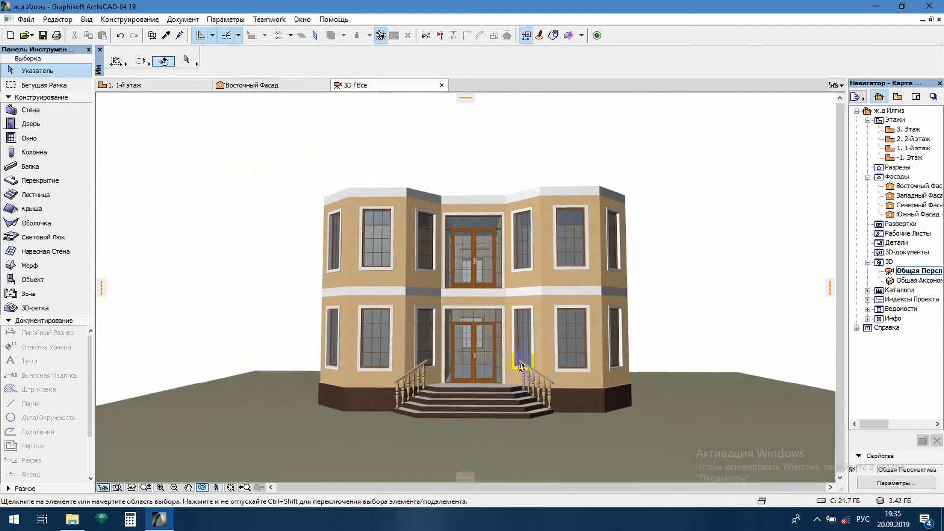
left_click_drag(428, 286, 508, 284)
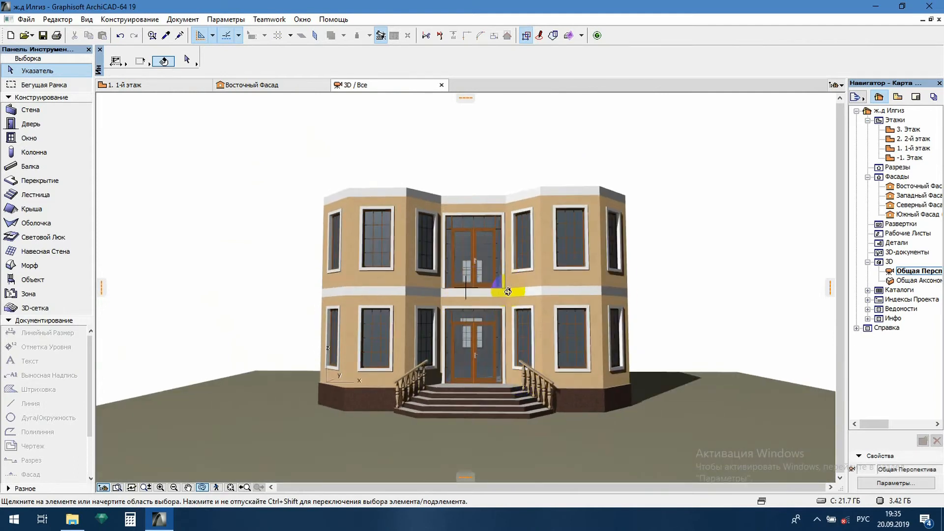
Trace the entrance landing's outer edge on the first-floor plan with three connected lines between the two railings' upper ends
key("F2")
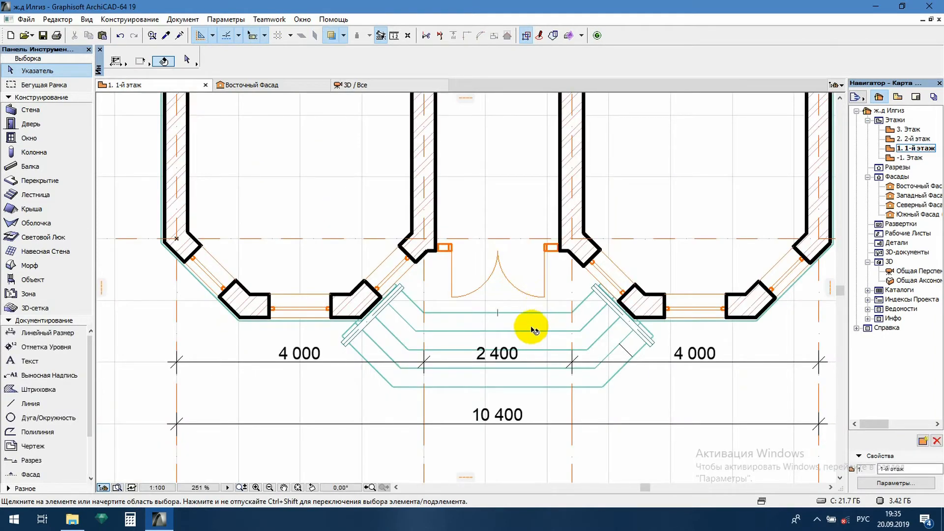
scroll(463, 301, "up", 1)
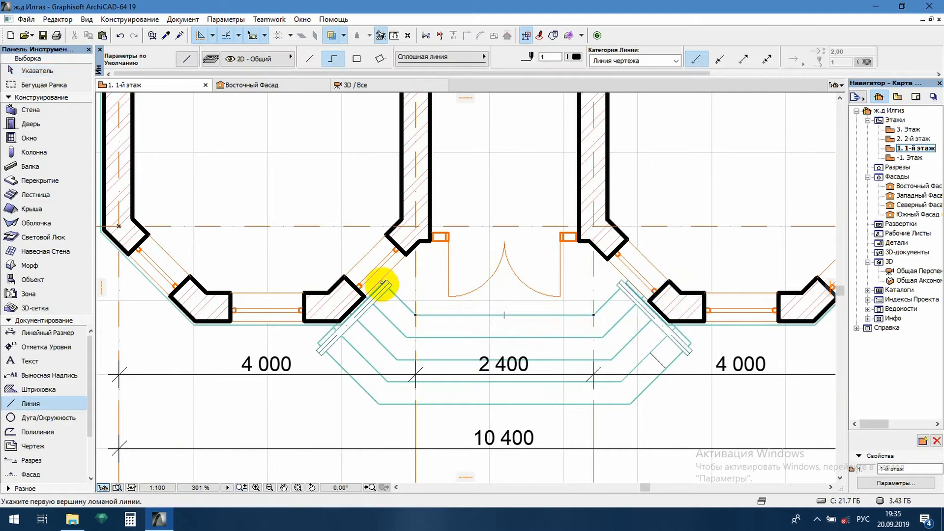
scroll(382, 284, "up", 3)
left_click(377, 274)
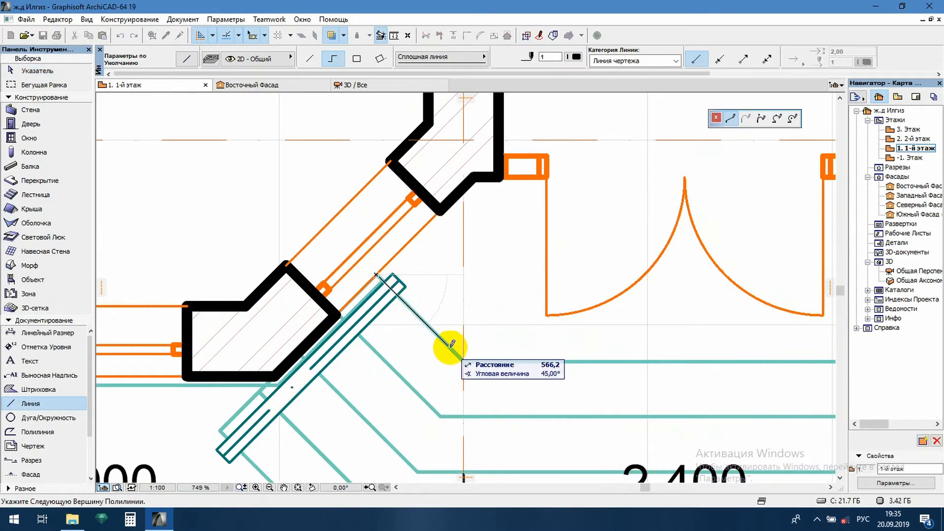
scroll(464, 358, "down", 3)
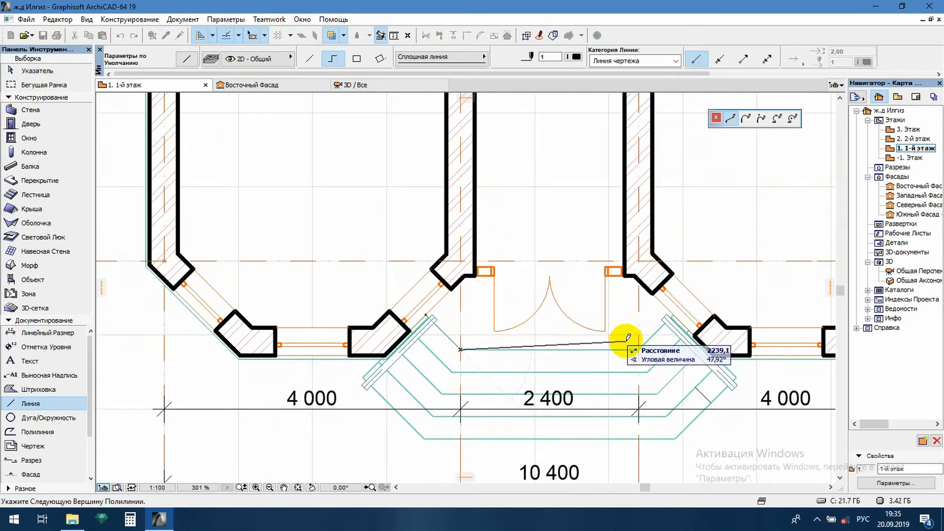
left_click(639, 348)
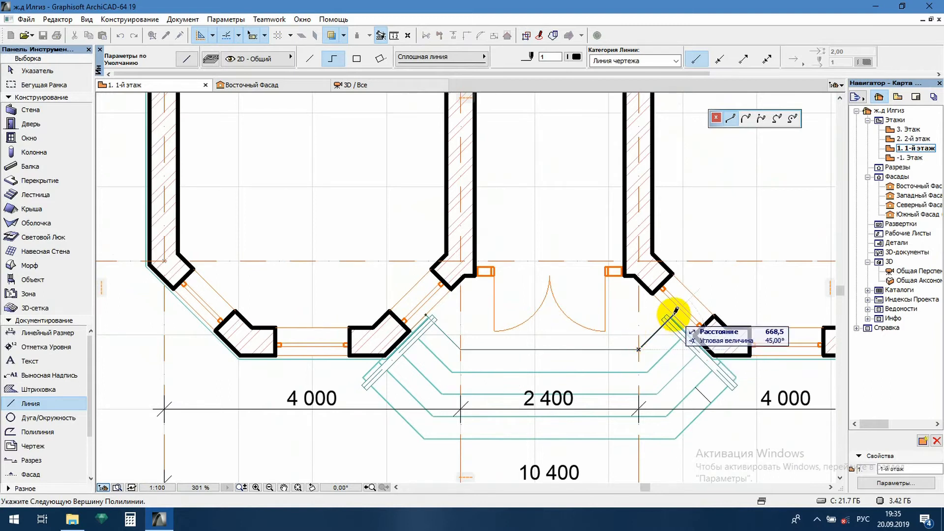
double_click(675, 313)
Cut the three traced lines from the first floor and paste them in the same place on the second-floor plan
key("shift")
scroll(645, 342, "up", 3)
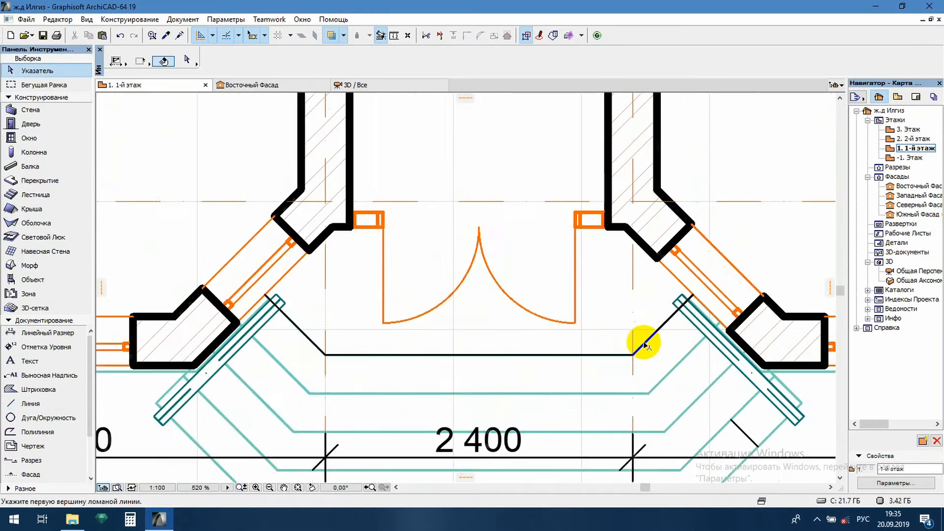
left_click(649, 345)
left_click(604, 358, "shift")
left_click(167, 341, "shift")
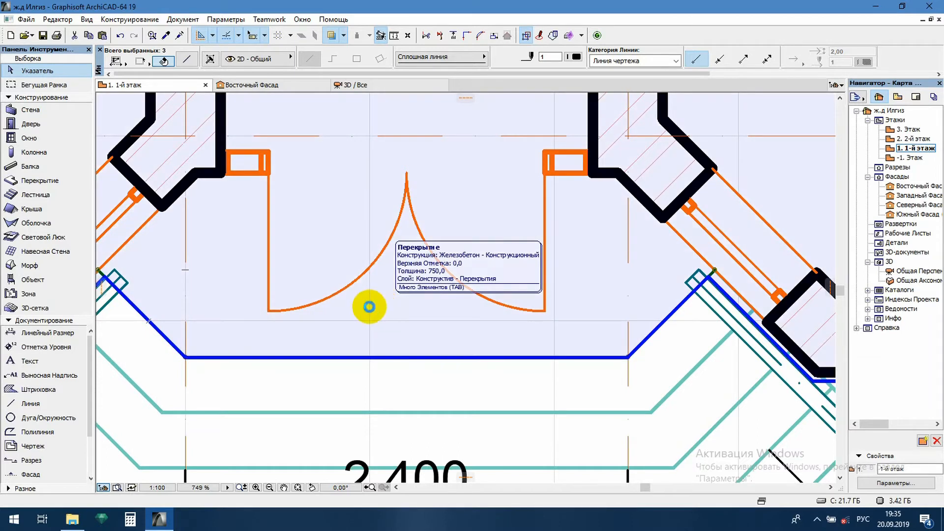
left_click(369, 307)
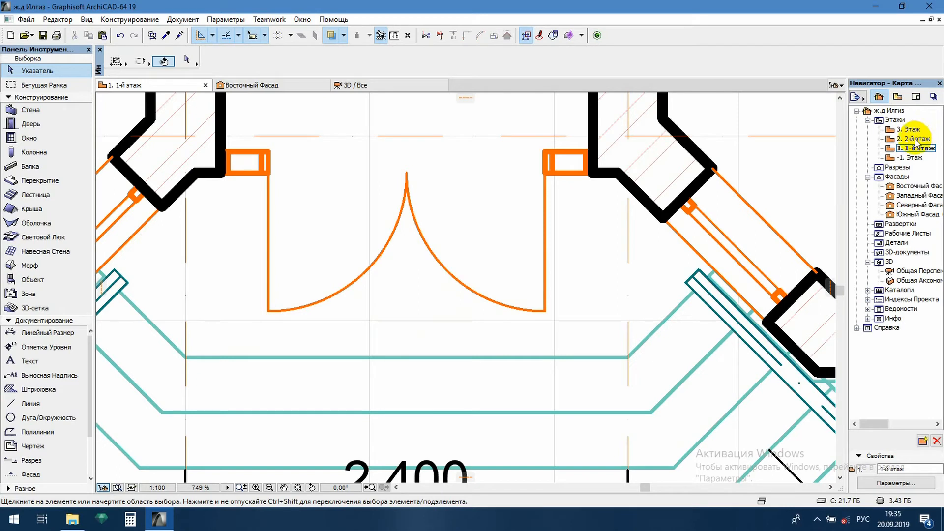
scroll(655, 253, "down", 3)
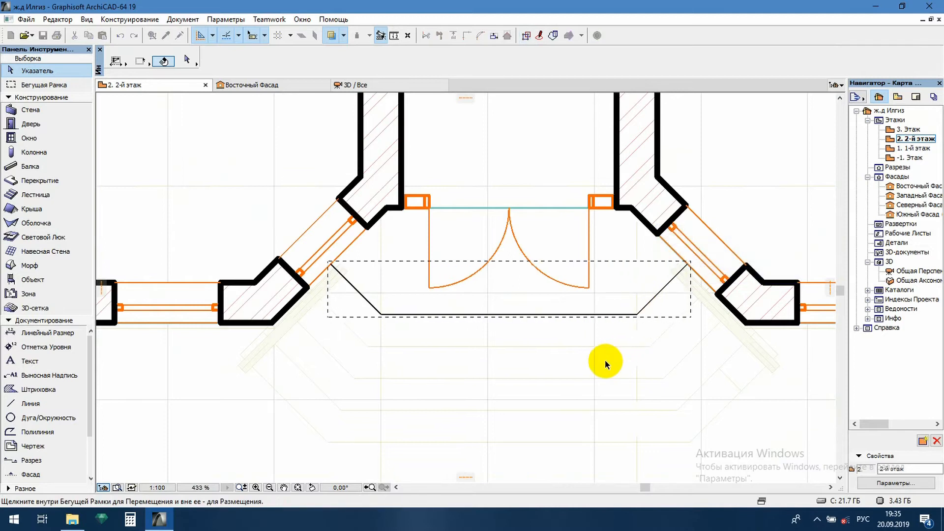
Move the second-floor slab's two corners at the balcony doorway out to the ends of the traced balcony outline
left_click(553, 138)
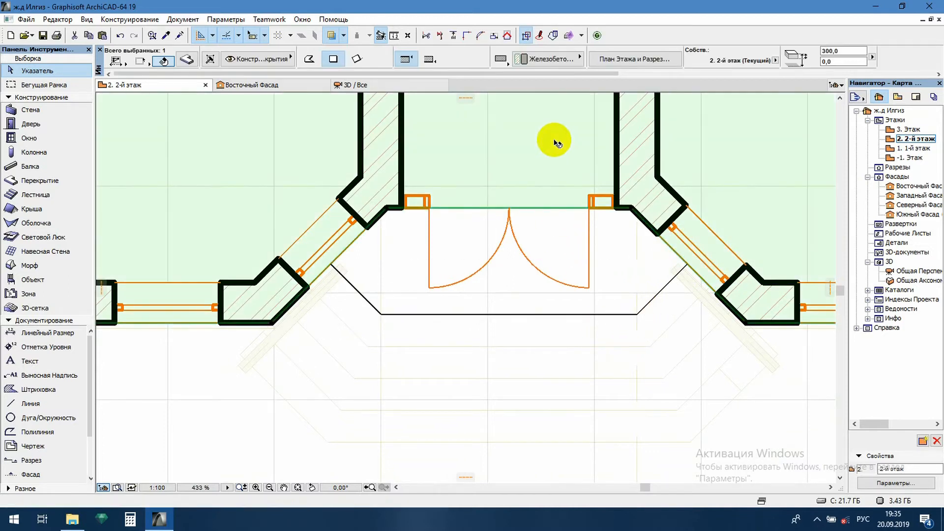
left_click_drag(388, 209, 330, 264)
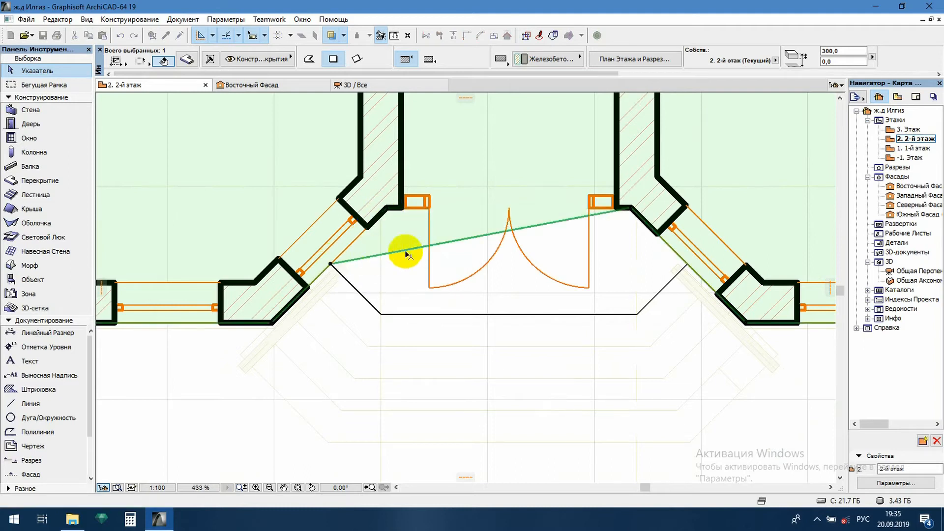
left_click(632, 210)
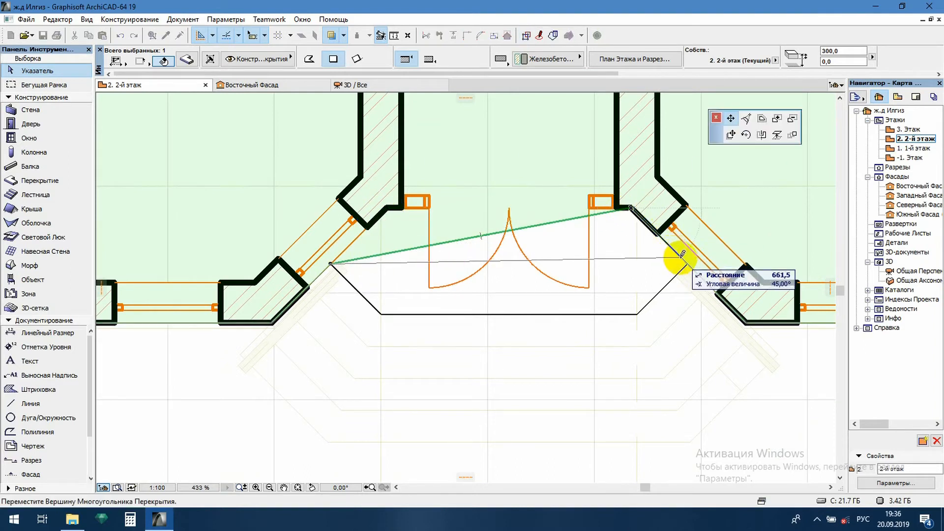
left_click(687, 264)
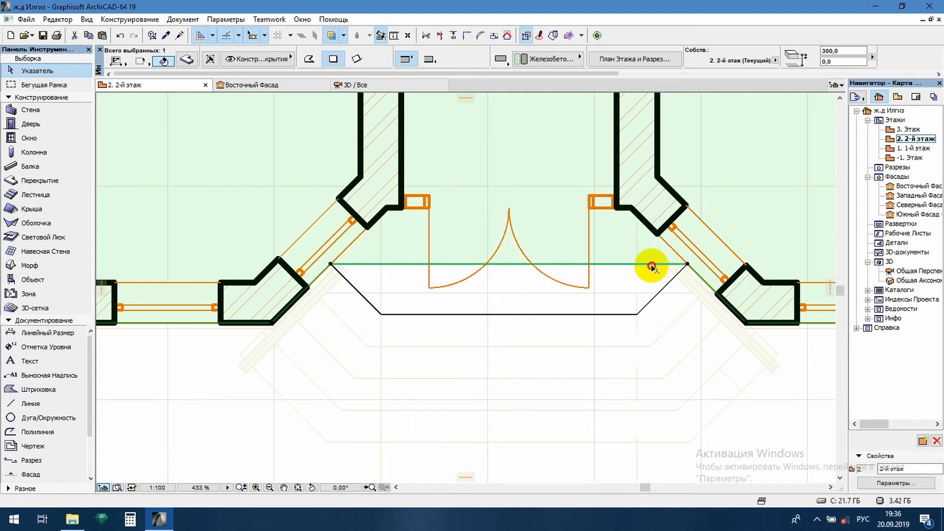
Add two vertices to the slab's front edge and place them on the outer corners of the traced balcony outline
left_click(651, 266)
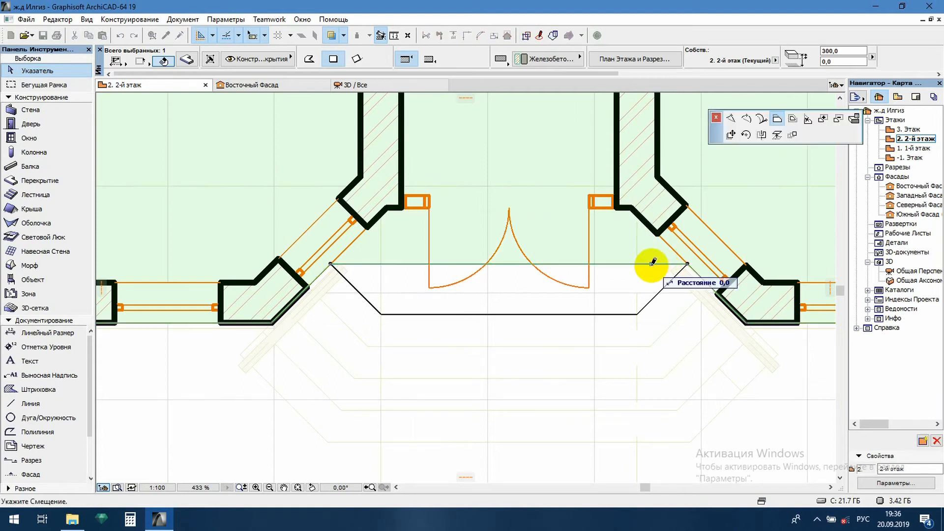
left_click(733, 119)
left_click(637, 313)
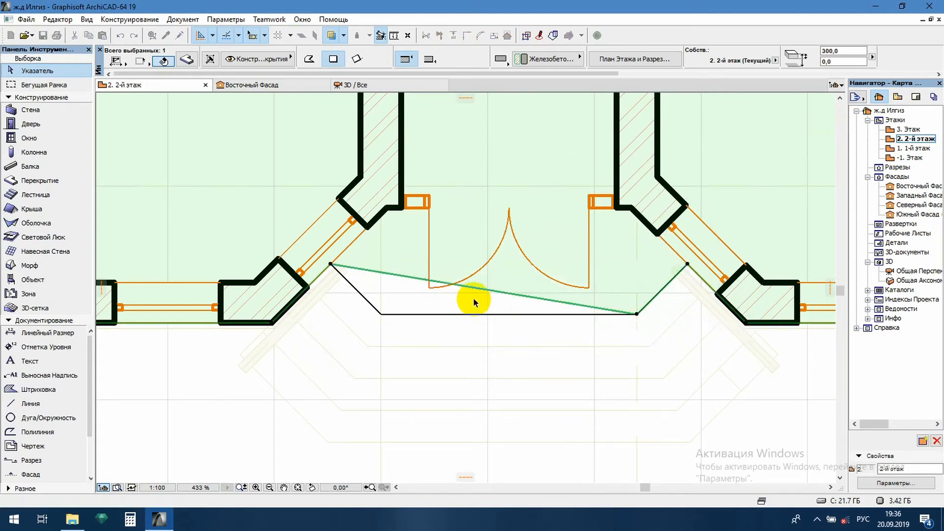
left_click(469, 285)
left_click(382, 314)
key("Escape")
Examine the balcony slab above the entrance from above and from the front in the 3D view
key("F3")
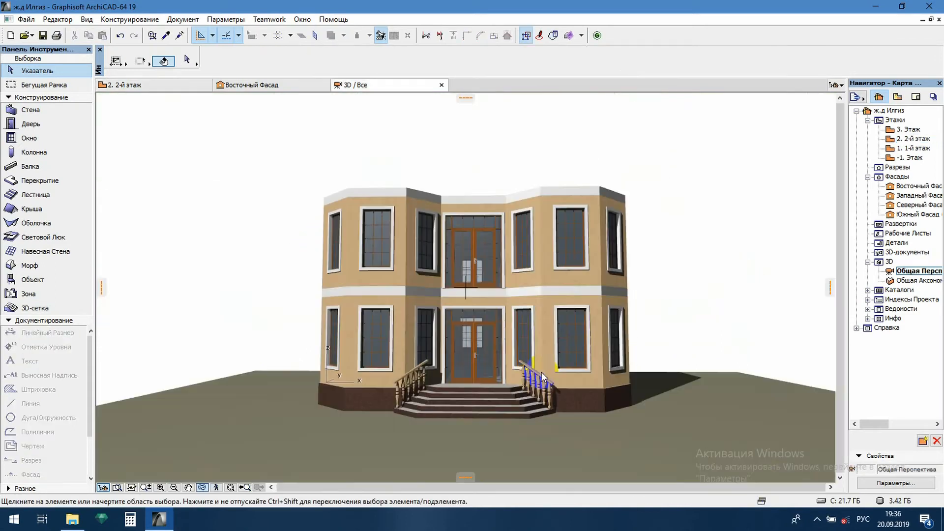
left_click_drag(452, 323, 501, 323)
scroll(502, 323, "down", 2)
left_click_drag(485, 216, 489, 343)
left_click_drag(400, 319, 395, 309)
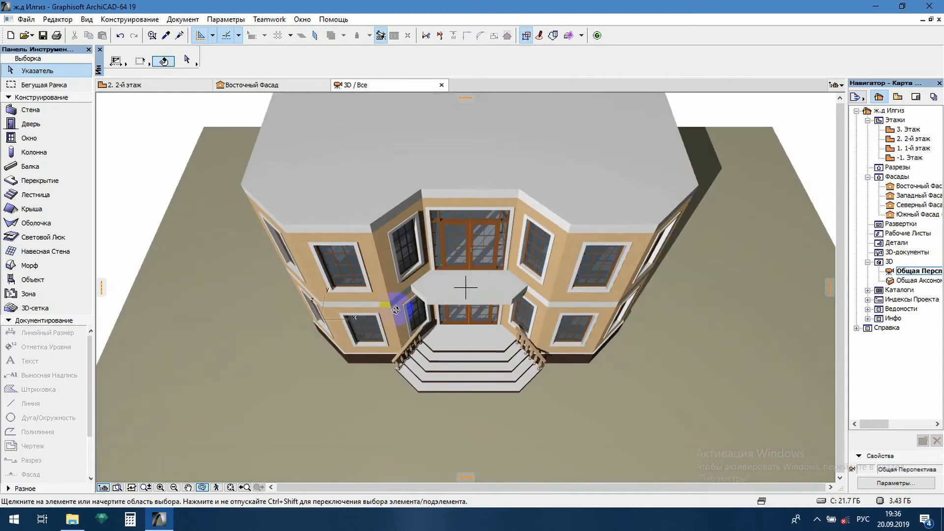
left_click_drag(515, 369, 509, 237)
left_click_drag(507, 327, 561, 320)
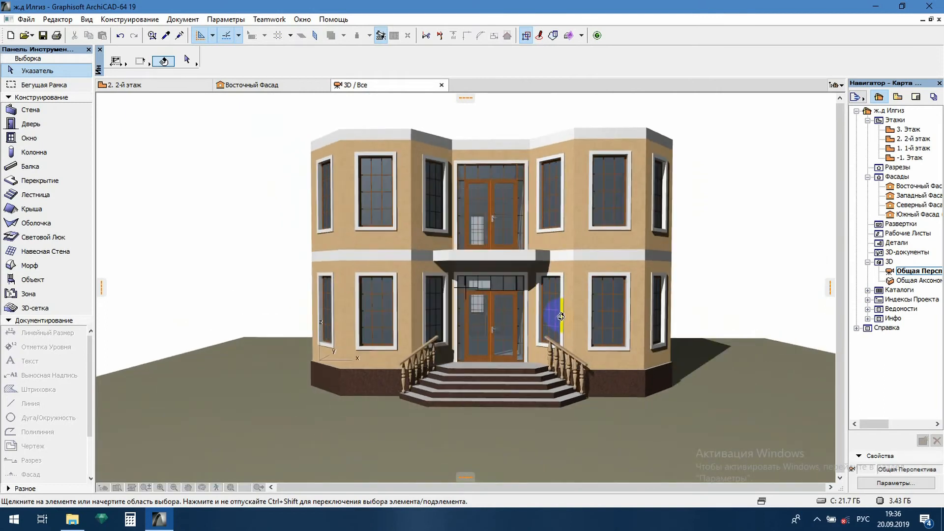
Set the default wooden railing object Ограждение Деревянное 01 19 to no slope (Нет наклона) for the second floor
key("F2")
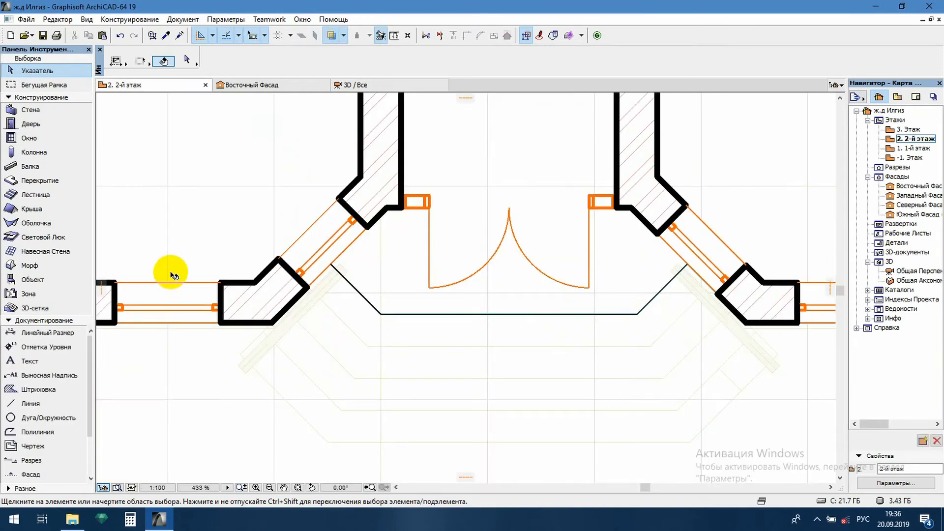
double_click(76, 279)
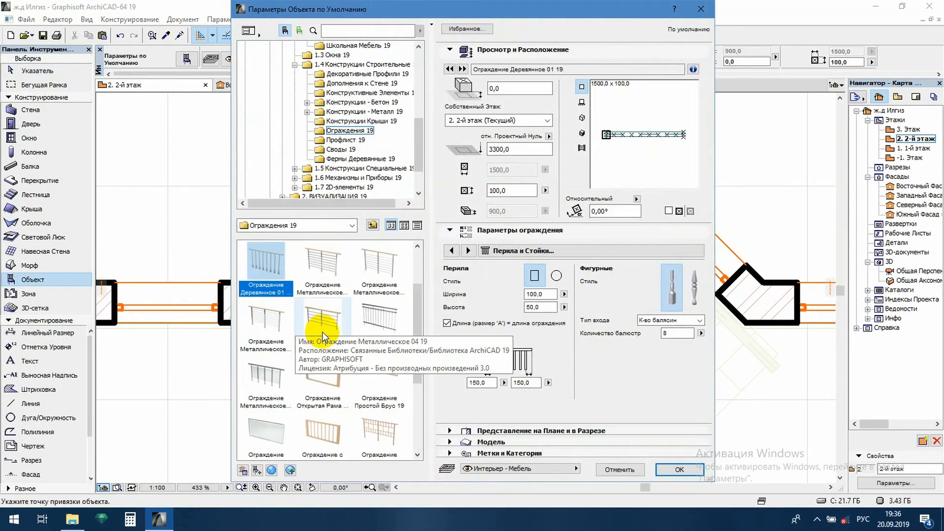
left_click(452, 250)
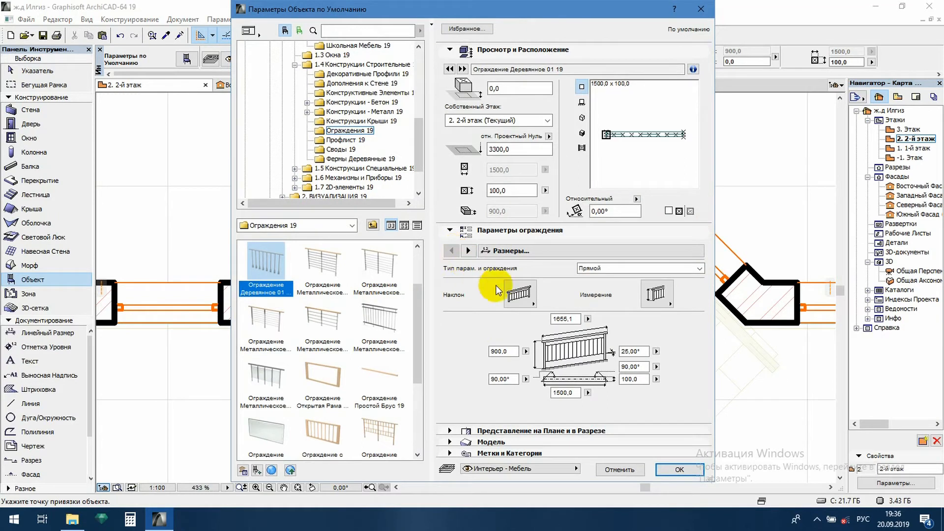
left_click(525, 297)
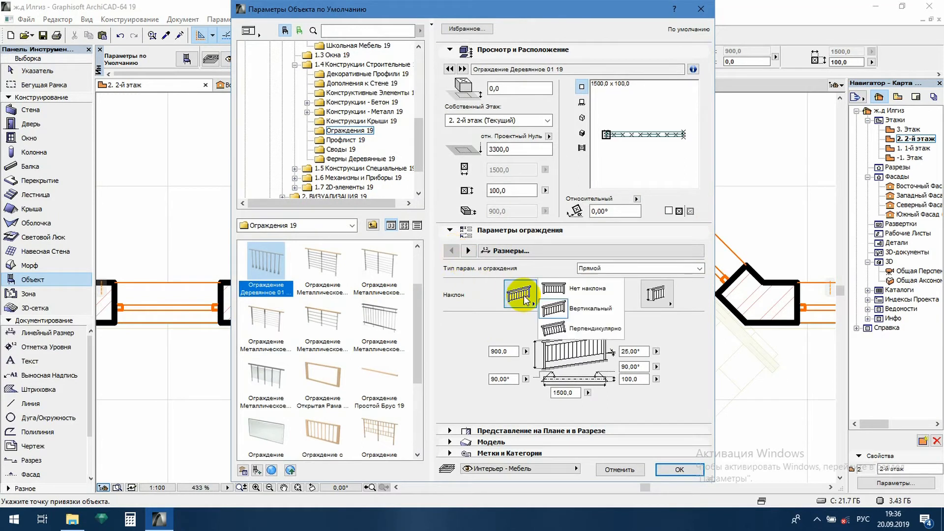
left_click(564, 290)
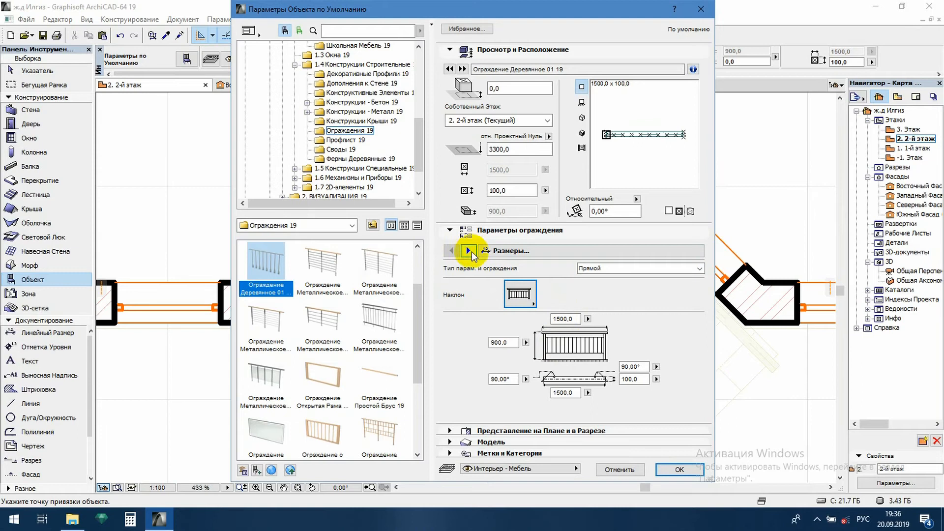
left_click(679, 470)
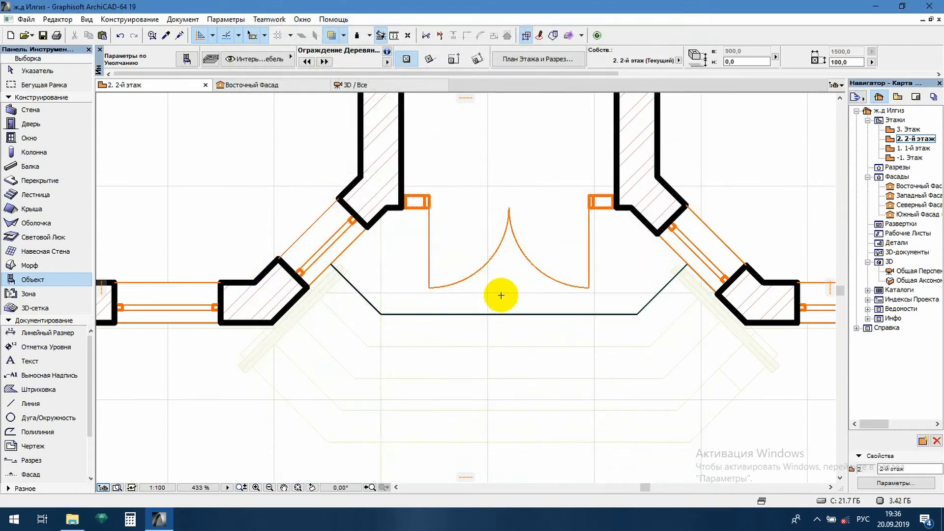
Place the railing just inside the balcony's front edge and stretch it between the two front corners, about 2348 mm long
left_click(501, 295)
key("shift")
left_click_drag(502, 295, 386, 306)
scroll(387, 303, "up", 3)
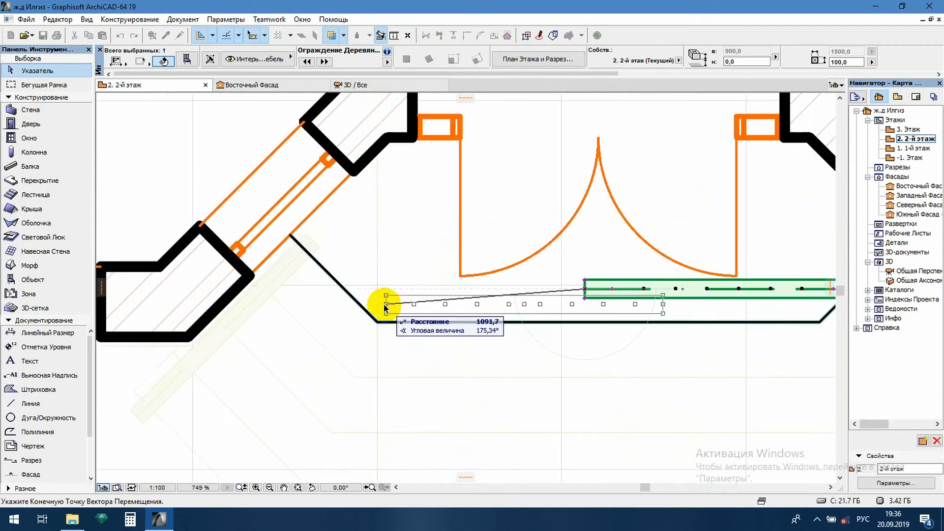
left_click(385, 306)
scroll(391, 309, "down", 3)
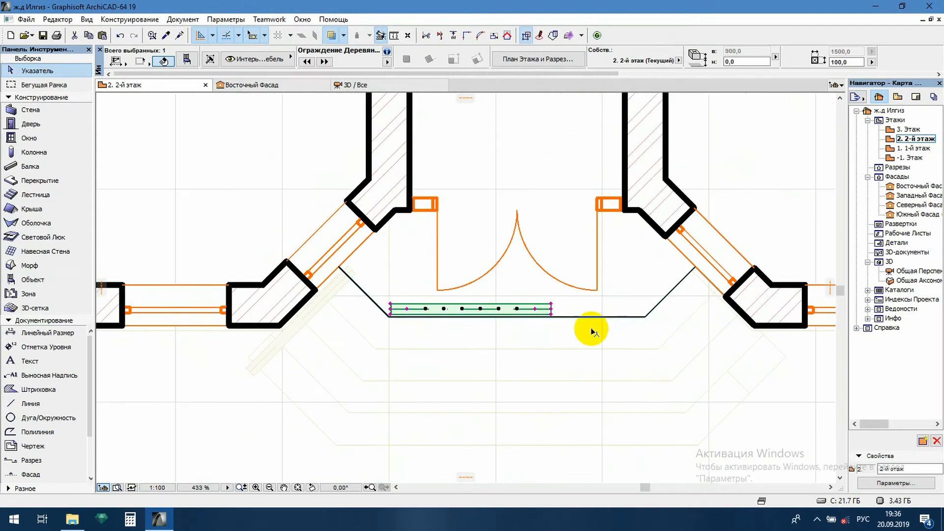
left_click(552, 309)
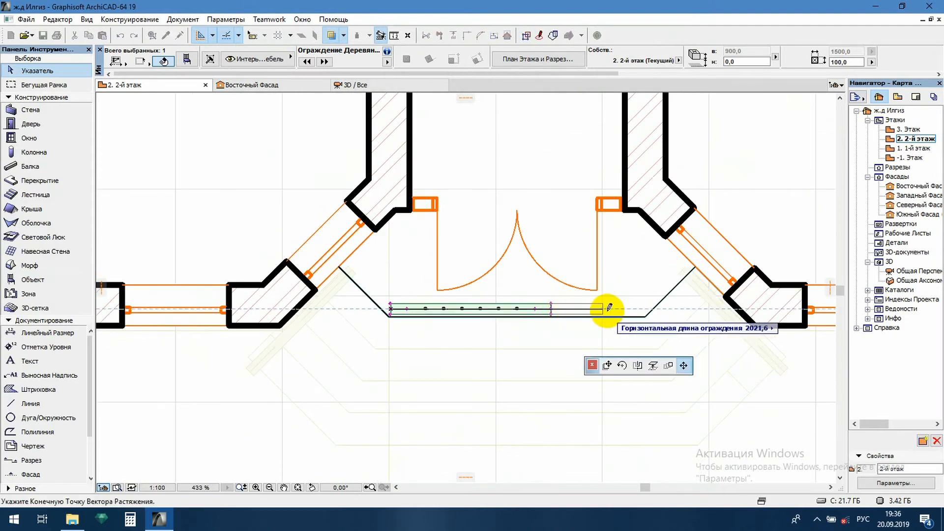
left_click(644, 307)
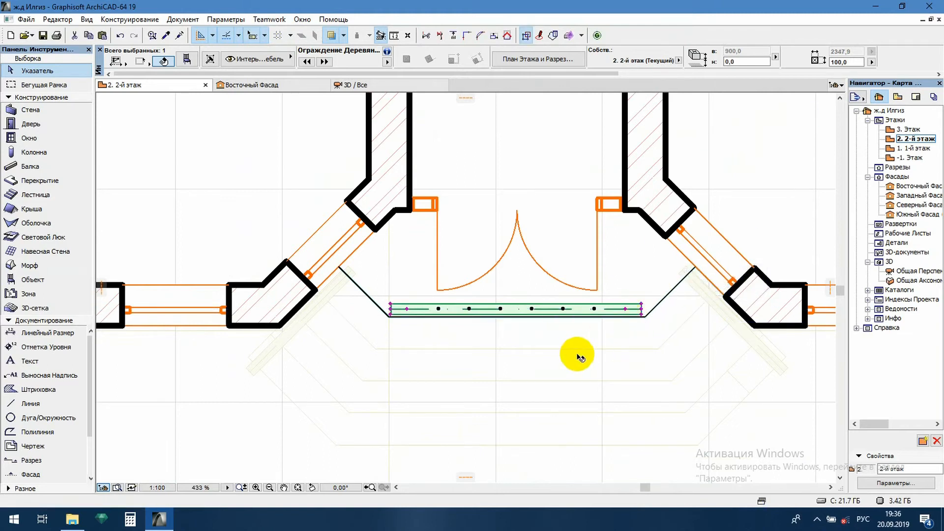
Review the front balcony railing's rail and post settings and its appearance in the 3D view
key("ctrl+t")
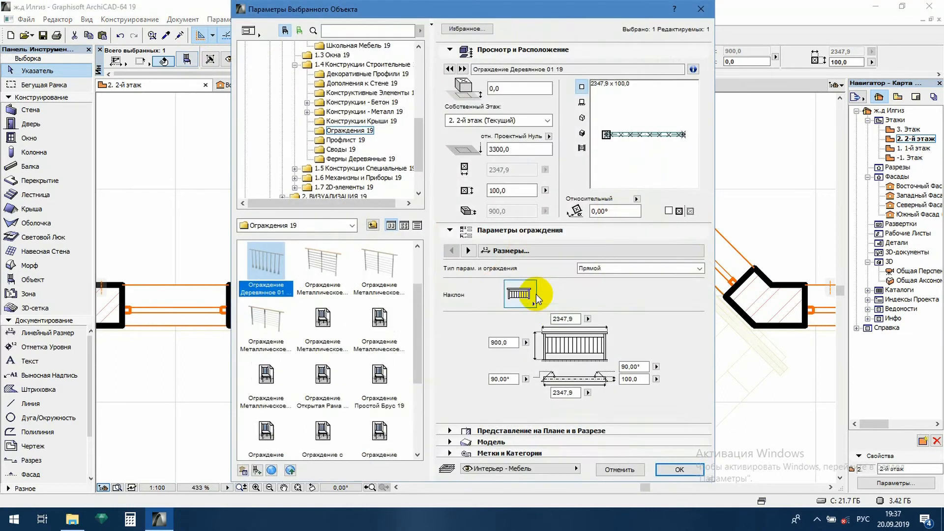
left_click(468, 250)
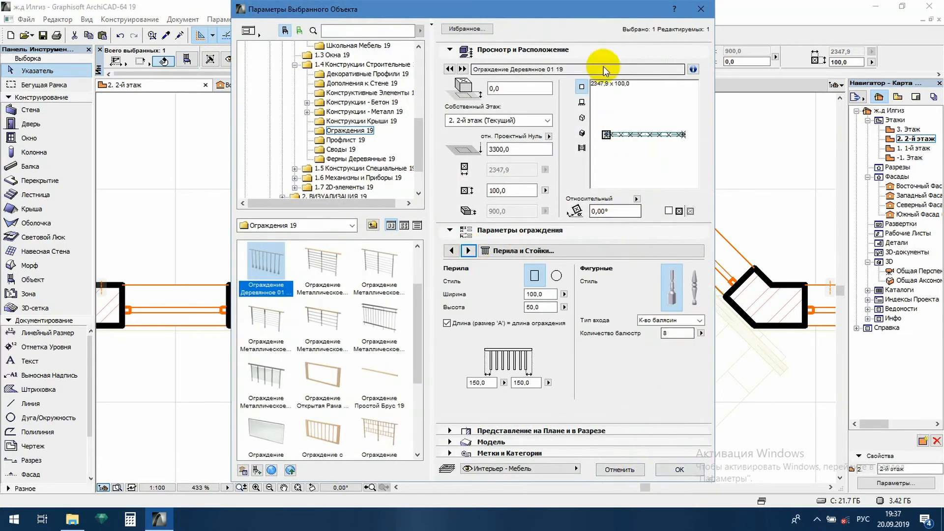
left_click_drag(569, 8, 502, 22)
left_click(600, 498)
key("Escape")
key("F3")
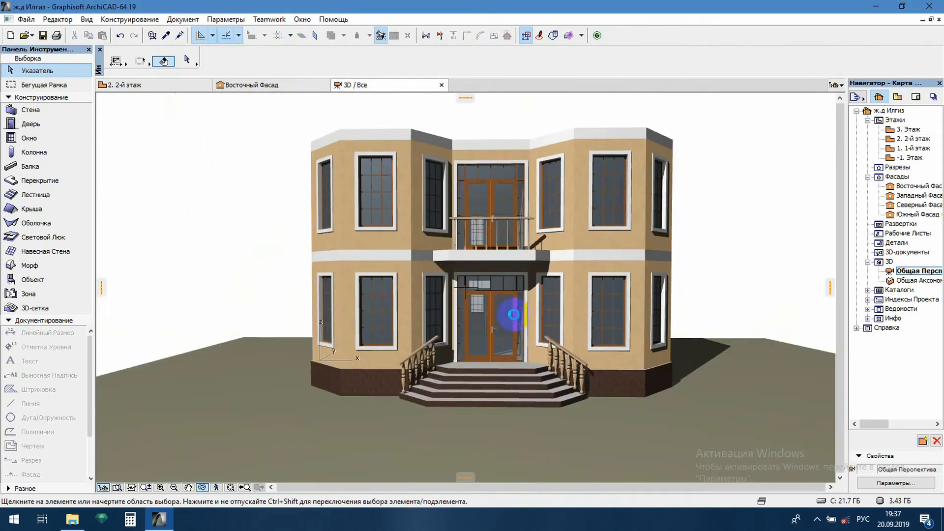
scroll(512, 236, "up", 3)
key("F2")
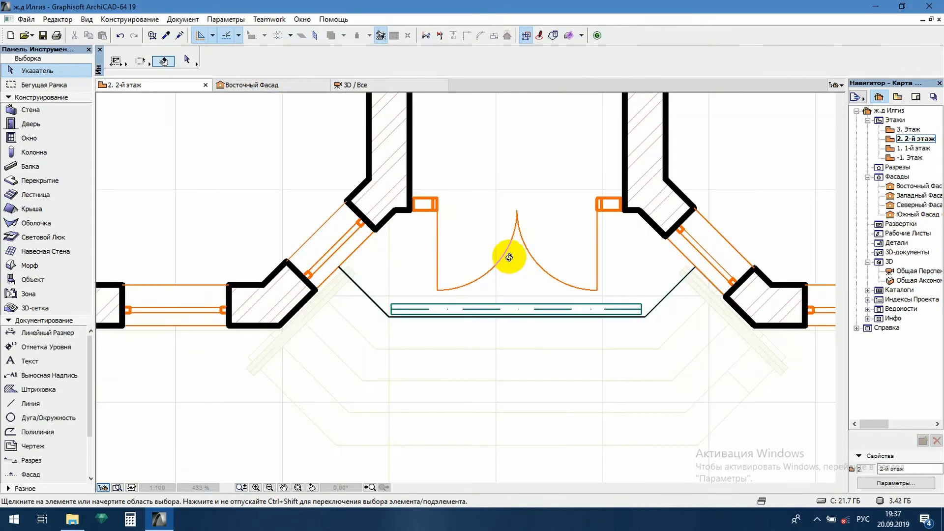
Switch the front balcony railing's balusters to the second, turned figured style and check them in 3D
left_click(641, 308)
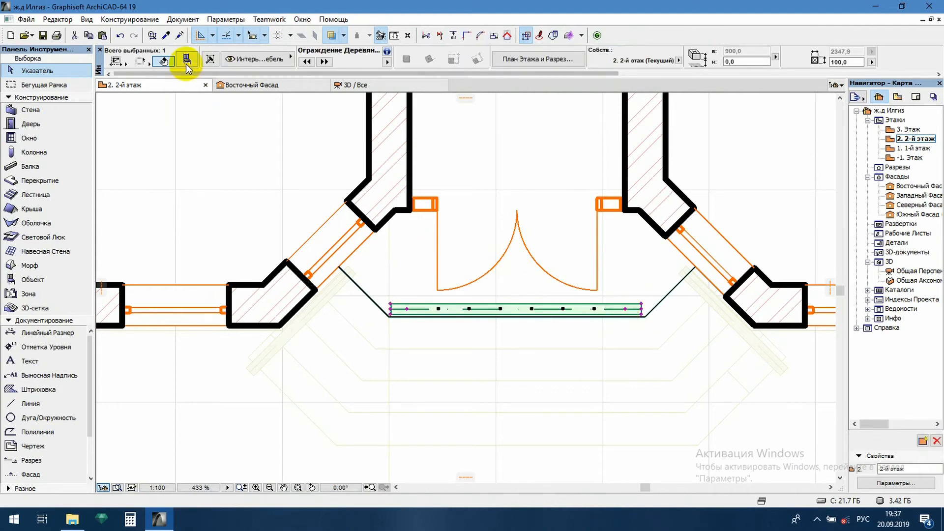
key("ctrl+t")
left_click(626, 309)
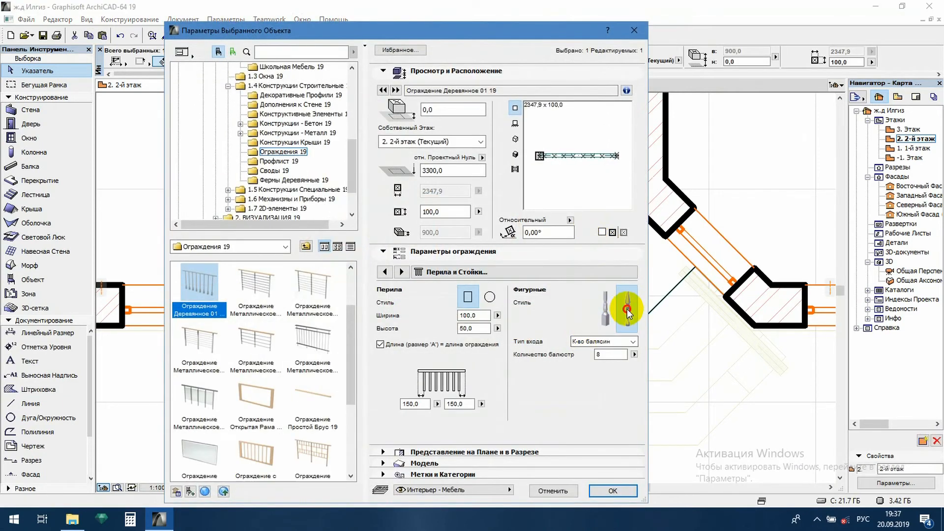
left_click(597, 495)
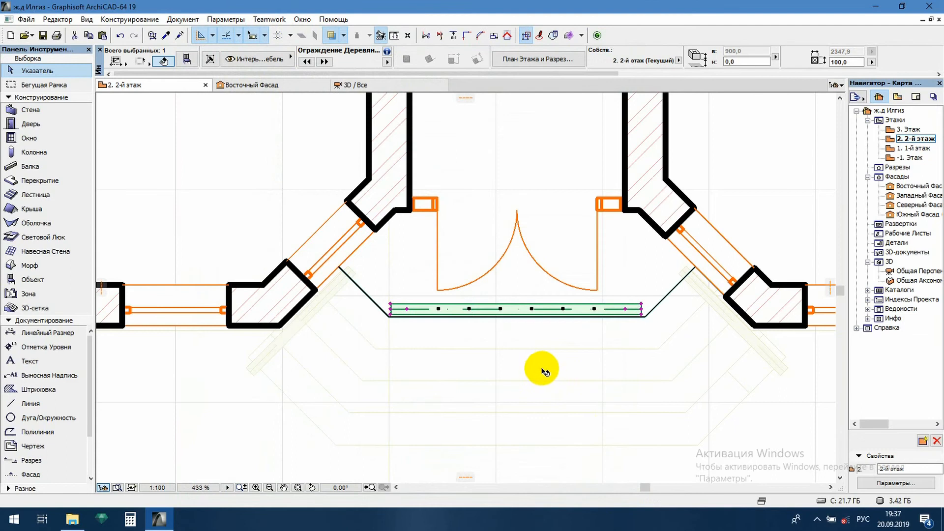
key("F3")
scroll(508, 287, "up", 3)
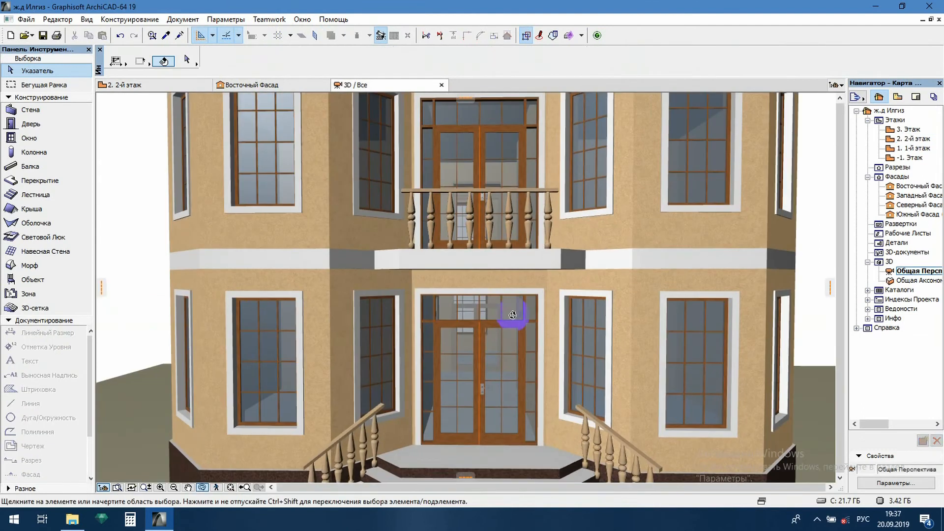
Set the front balcony railing's number of balusters to 9 and check the facade in 3D
key("F2")
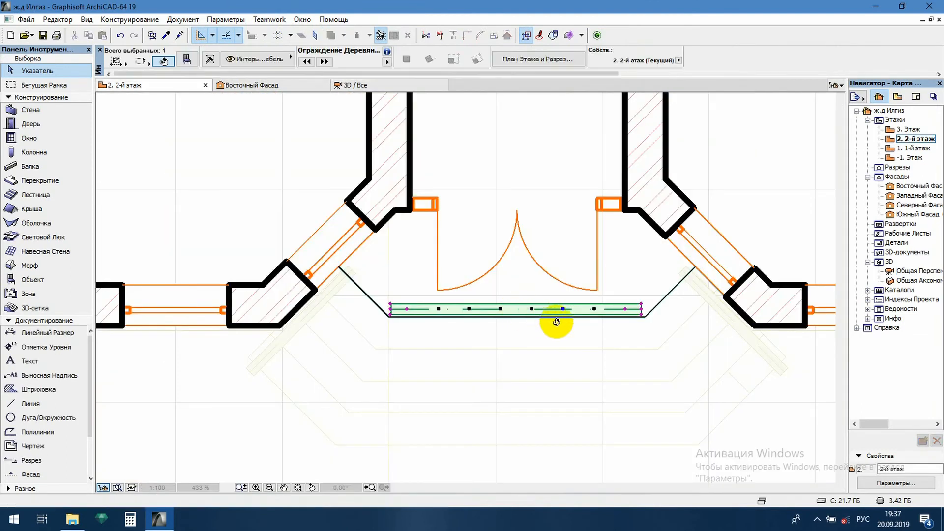
key("ctrl+t")
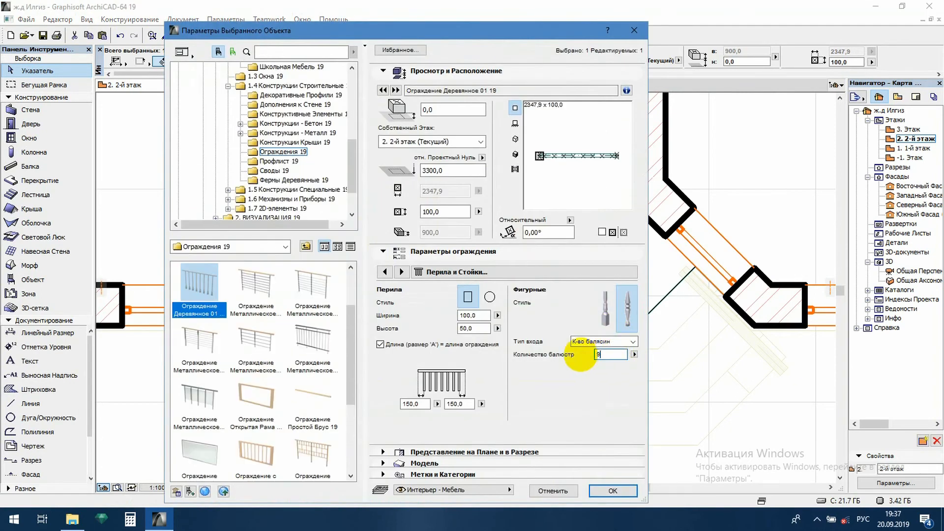
left_click(610, 491)
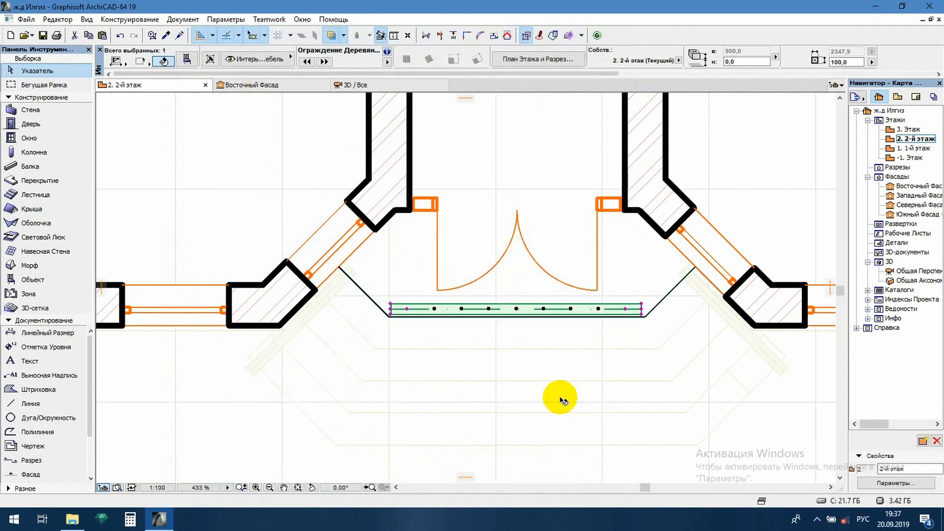
key("F3")
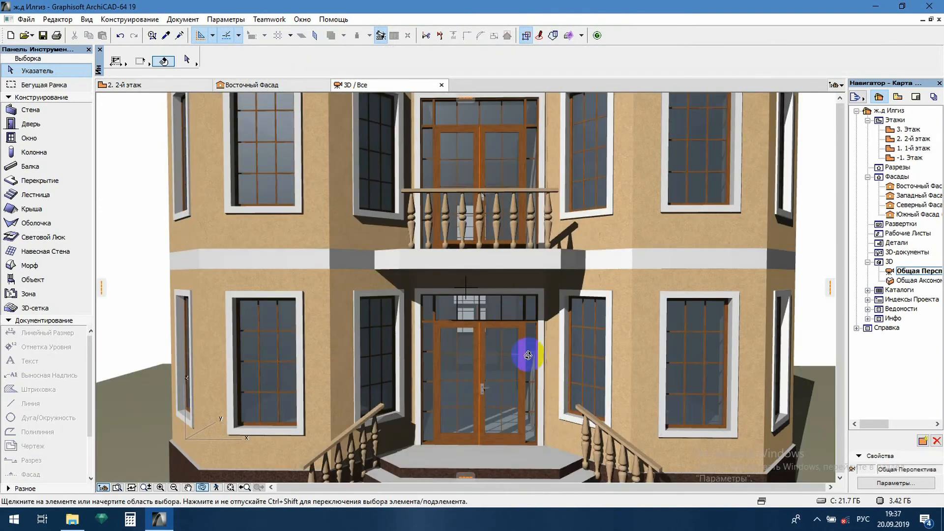
scroll(527, 355, "down", 5)
left_click_drag(576, 325, 504, 327)
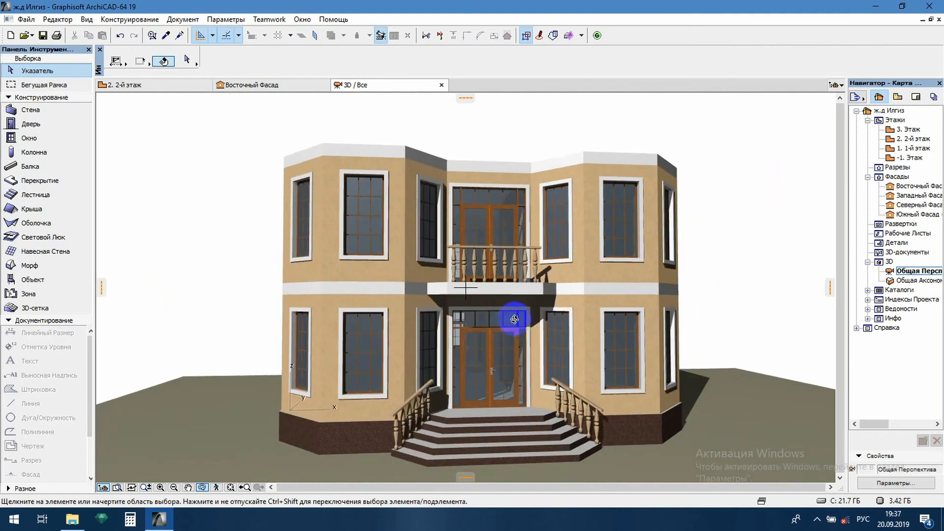
key("F2")
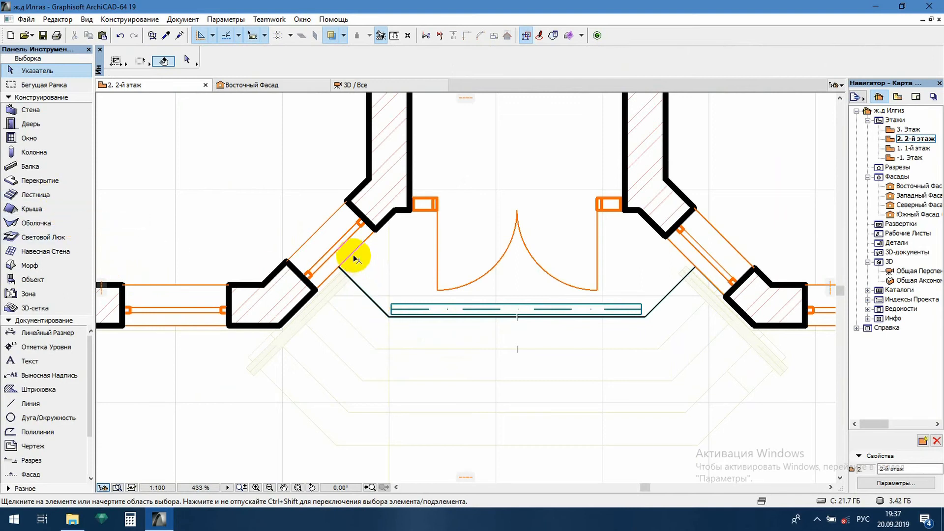
left_click(443, 312)
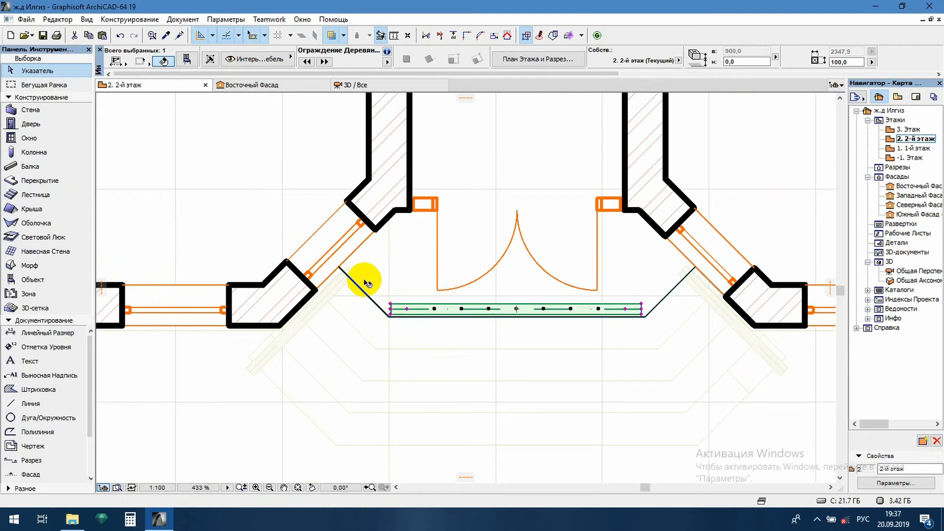
key("Escape")
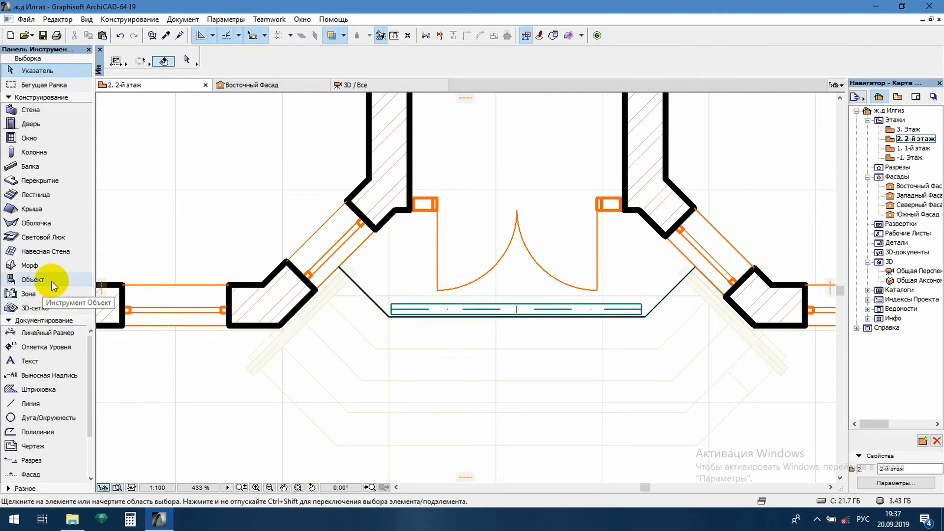
Set the default wooden railing object "Ограждение Деревянное 01 19" to the second, turned figured baluster style
left_click(33, 279)
key("ctrl+t")
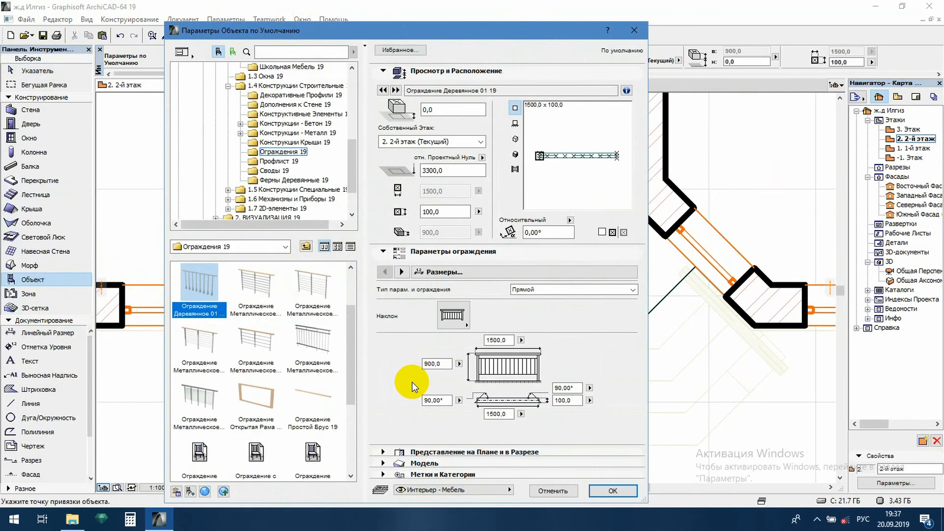
left_click(402, 273)
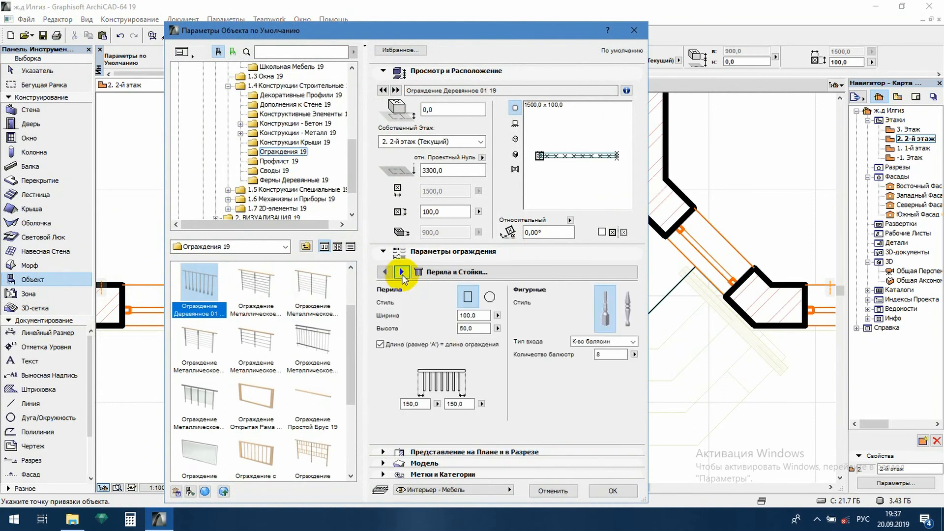
left_click(627, 311)
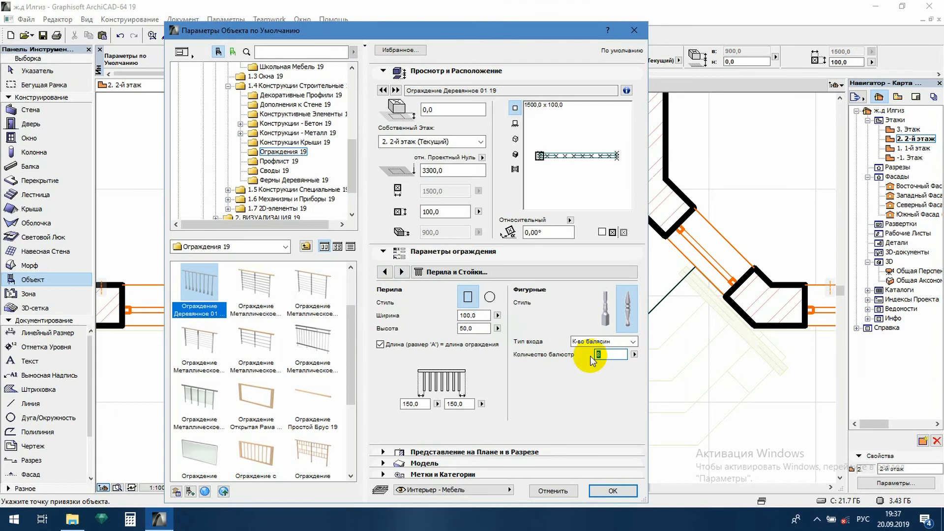
left_click(609, 488)
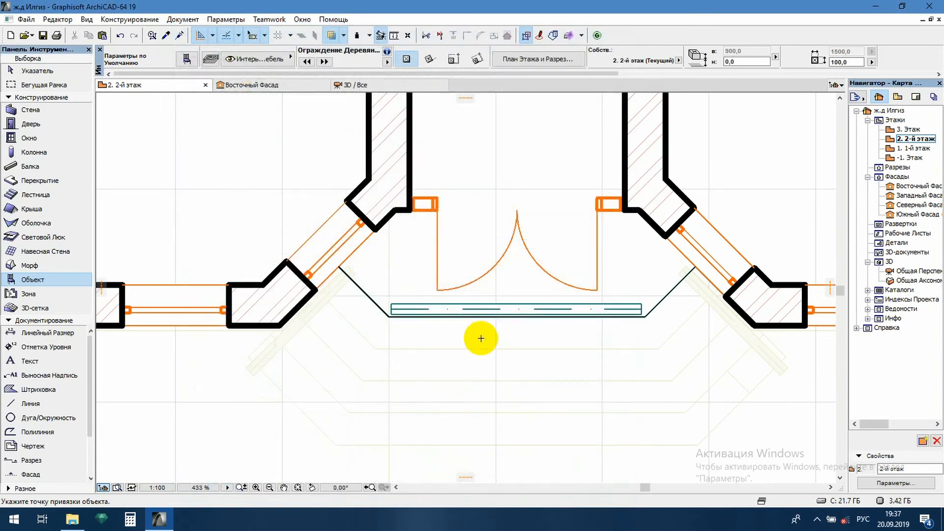
Place another wooden railing on the balcony and rotate it about its left end until it is parallel to the left slanted edge
key("Escape")
left_click(382, 280)
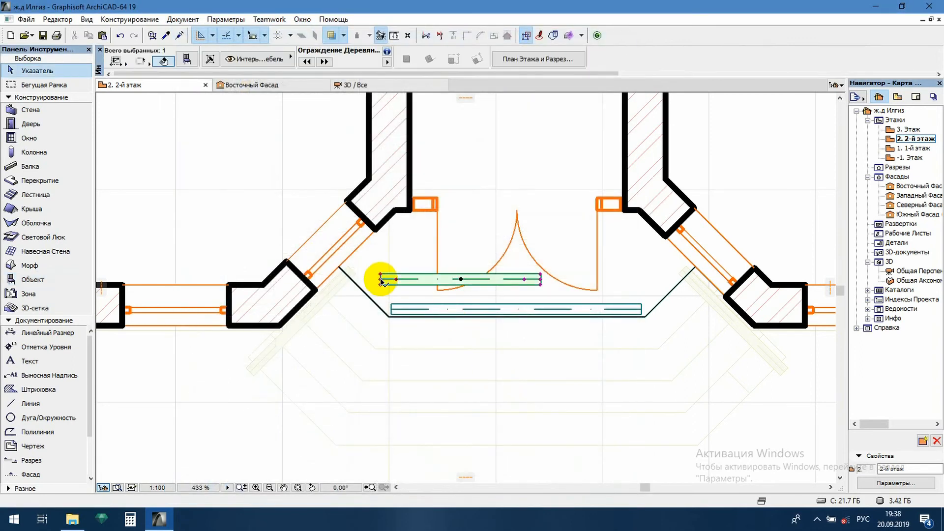
key("ctrl+e")
left_click(382, 280)
left_click(450, 280)
left_click(446, 342)
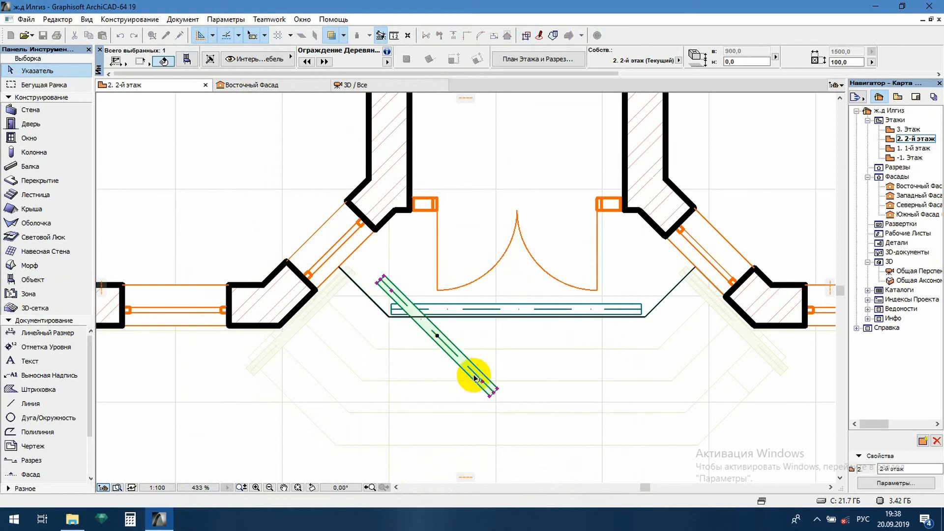
Move the rotated railing's lower end onto the front railing's left end and shorten it to the slanted edge, about 630 mm long
key("ctrl+d")
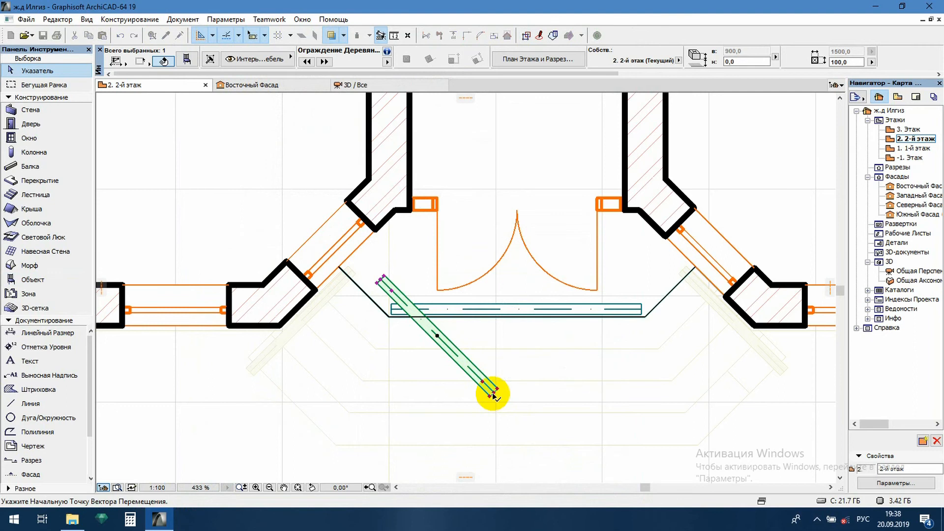
left_click(494, 395)
scroll(398, 311, "up", 3)
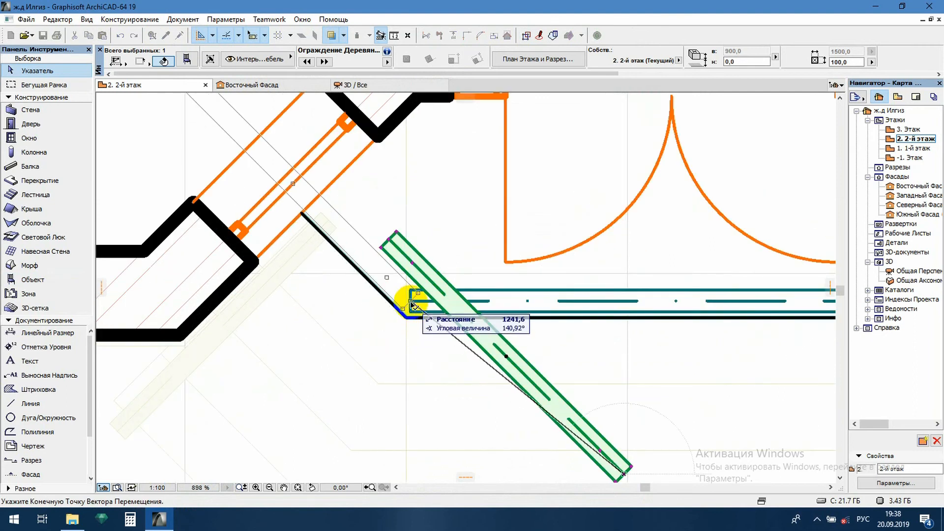
left_click(411, 303)
scroll(419, 314, "down", 3)
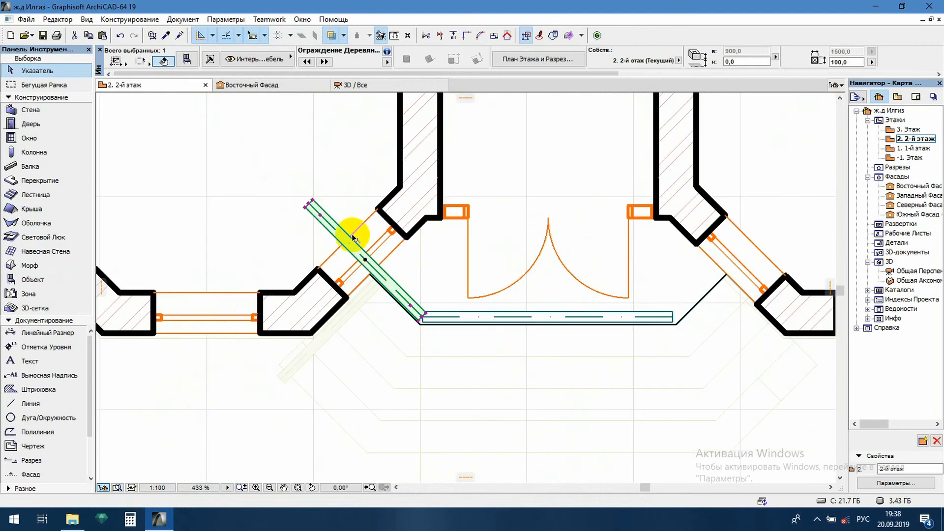
left_click(309, 203)
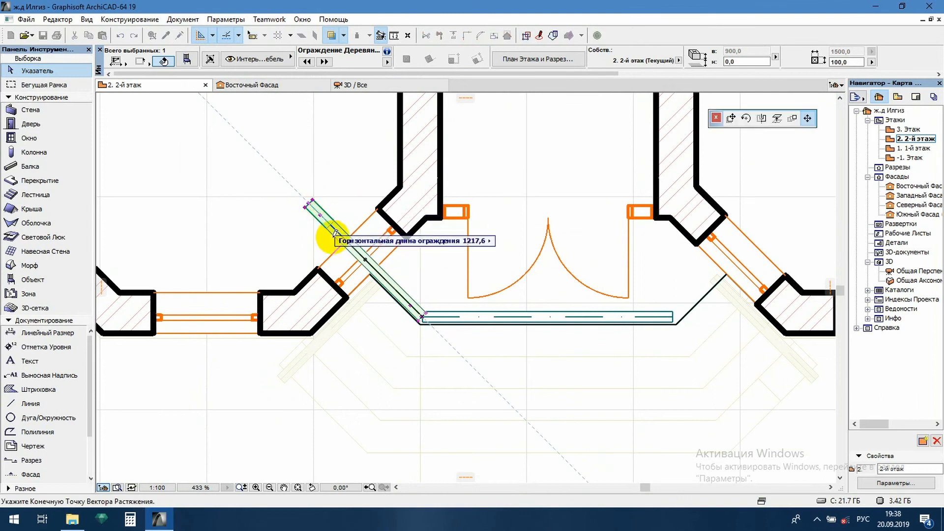
left_click(373, 270)
Mitre the adjoining ends of the left side railing and the front railing so they meet at the balcony's left front corner
scroll(399, 295, "up", 8)
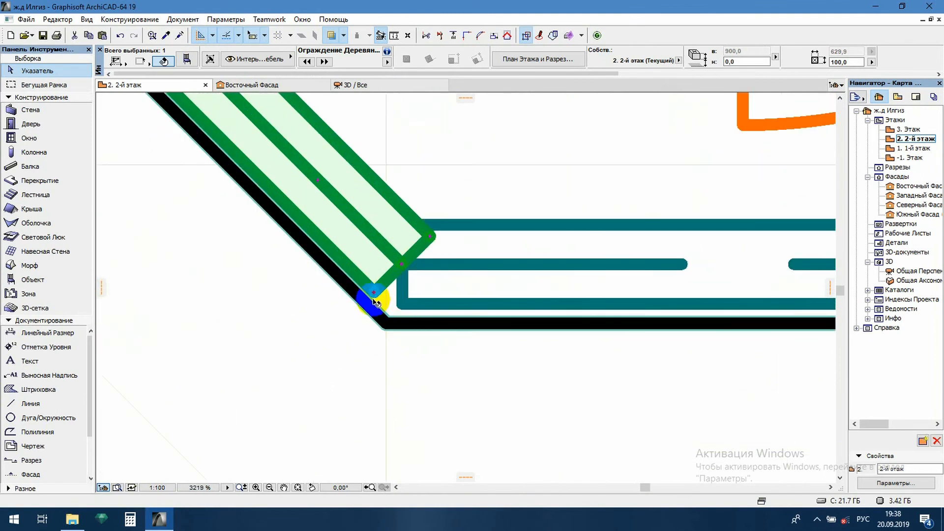
left_click(374, 296)
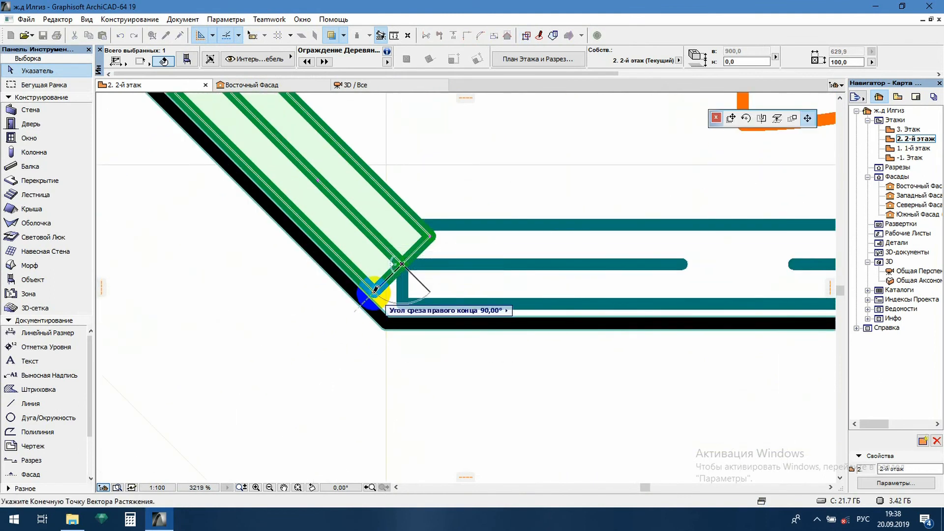
left_click(389, 299)
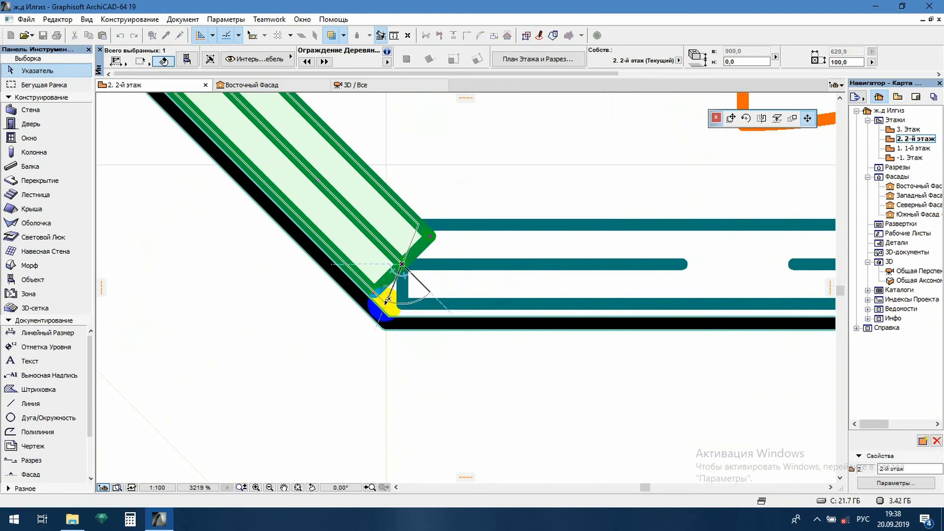
left_click(402, 305)
left_click(402, 305)
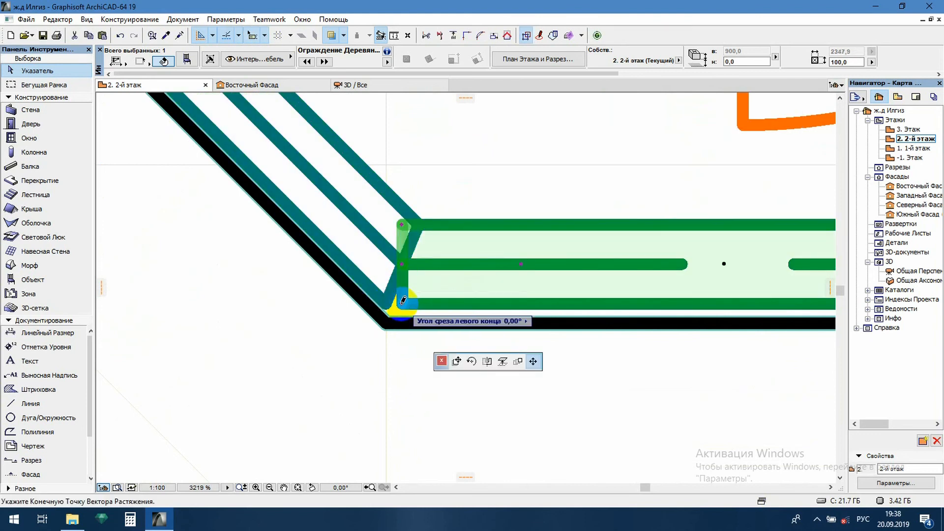
left_click(396, 308)
Mirror a copy of the left side railing to the right slanted edge about a vertical axis through the front railing's midpoint
scroll(301, 298, "down", 6)
scroll(302, 297, "down", 3)
scroll(573, 308, "up", 8)
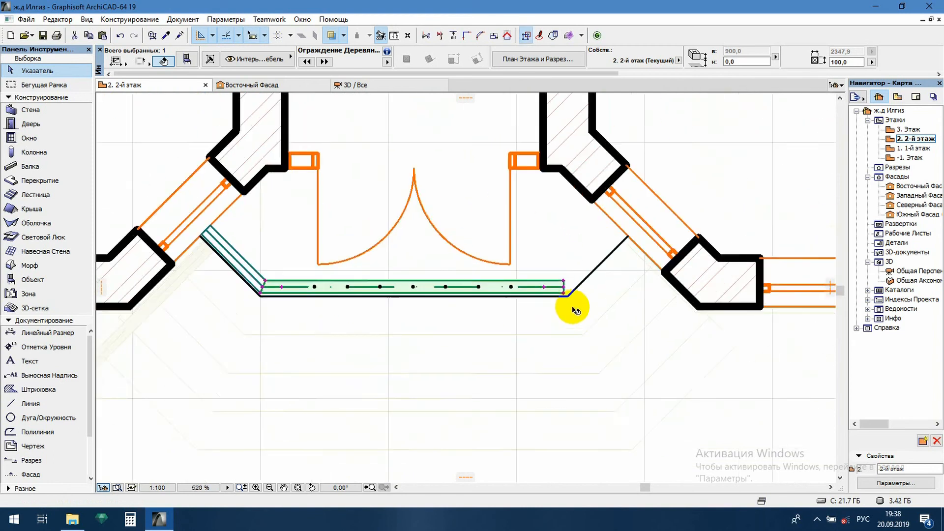
scroll(605, 299, "down", 7)
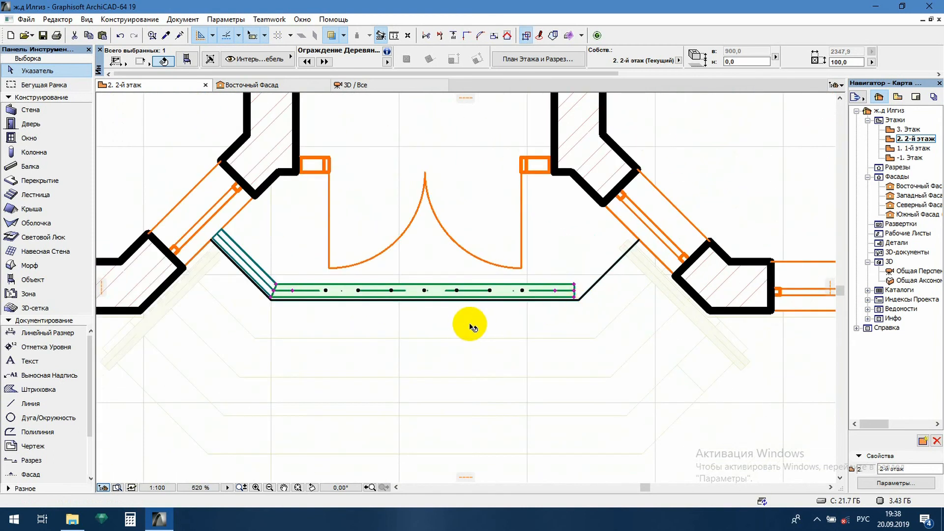
left_click(301, 272)
left_click(256, 269)
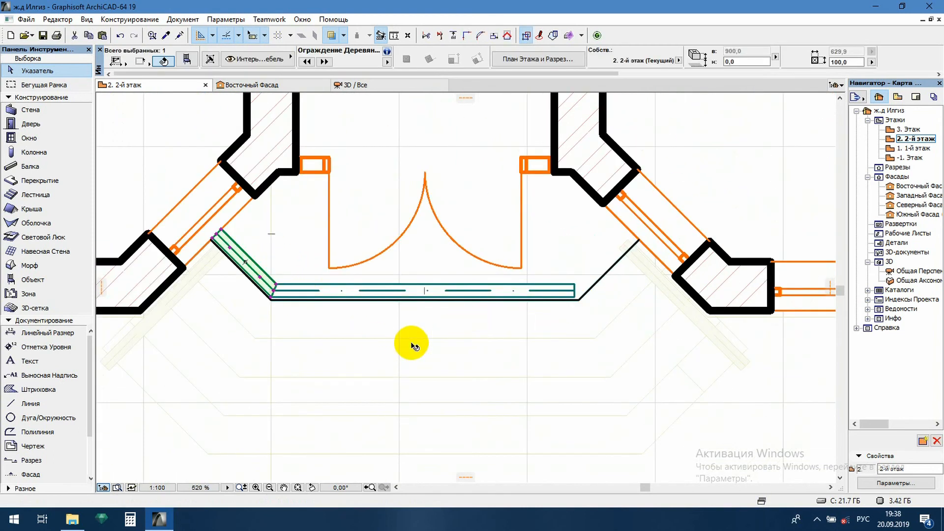
key("ctrl+m")
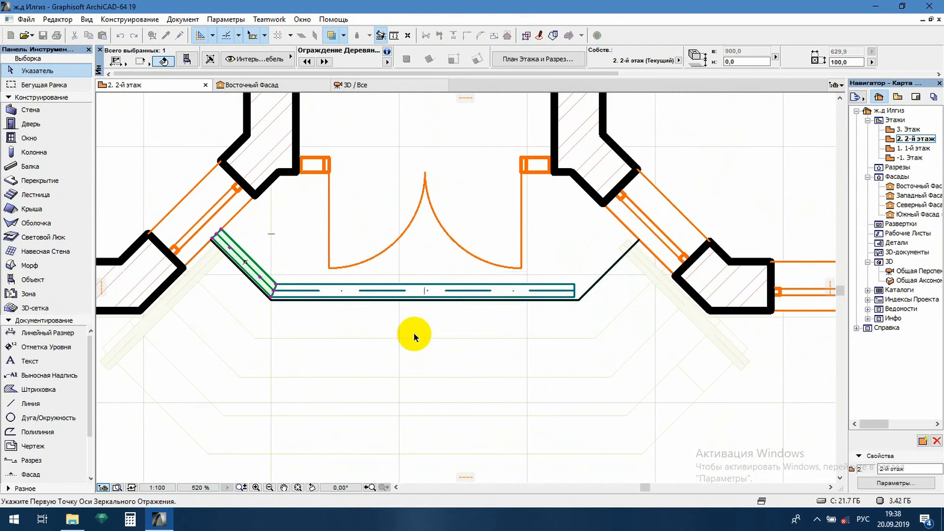
left_click(425, 290)
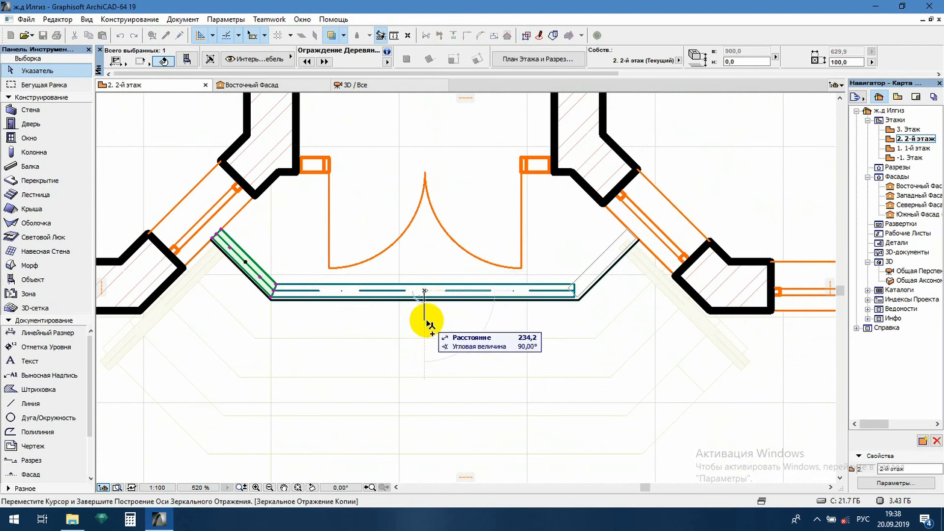
left_click(427, 322)
Mitre the front railing's right end at 67.5° to meet the mirrored side railing and check the balcony in 3D
scroll(605, 293, "up", 5)
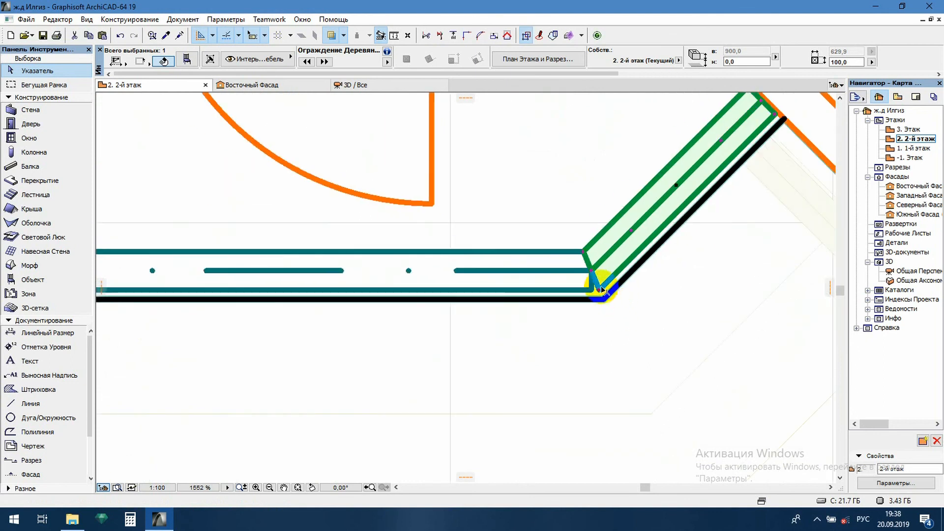
left_click(593, 291)
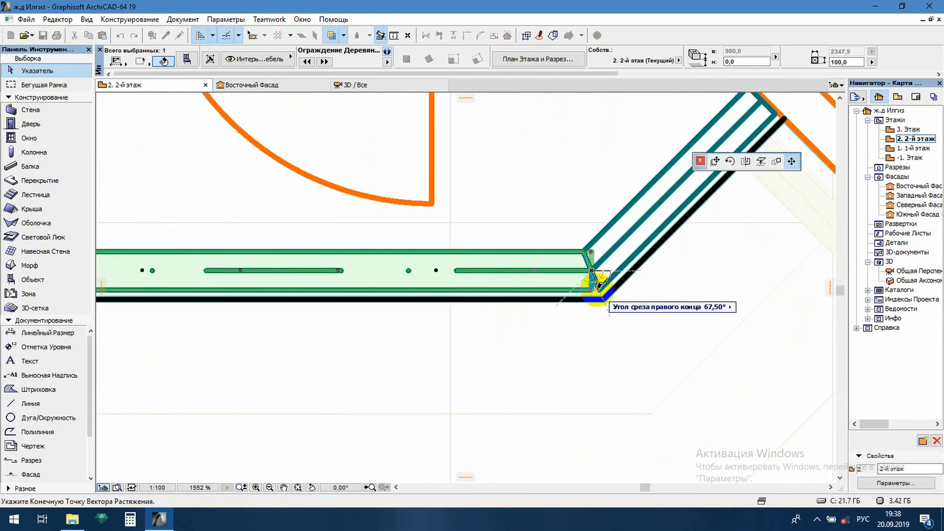
left_click(559, 364)
key("F3")
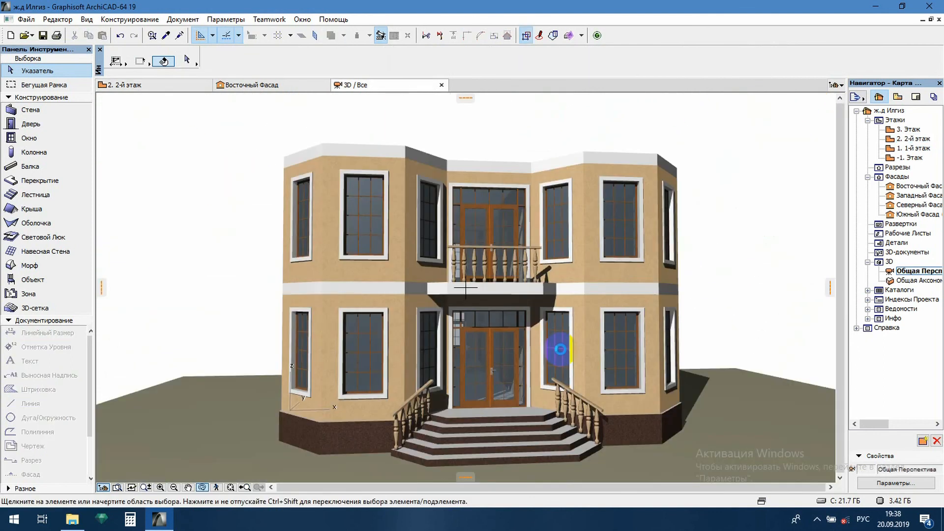
left_click_drag(619, 327, 521, 277)
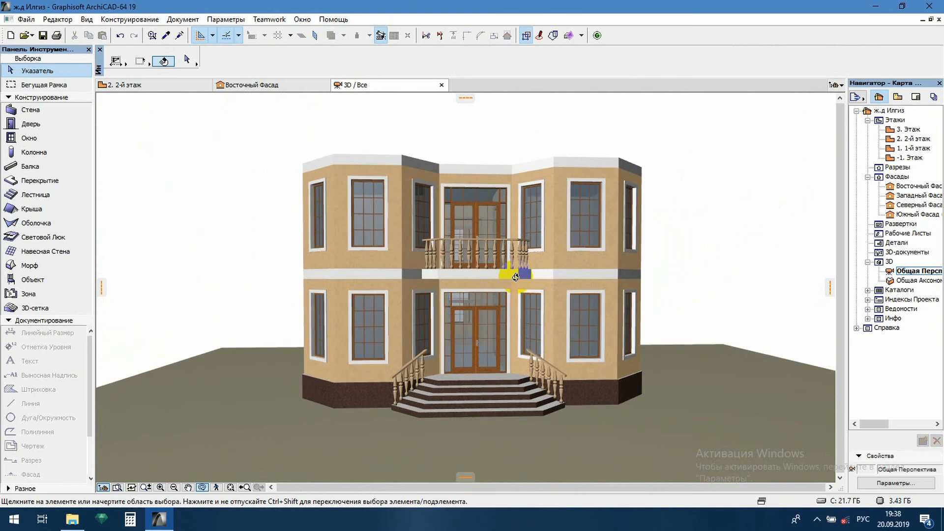